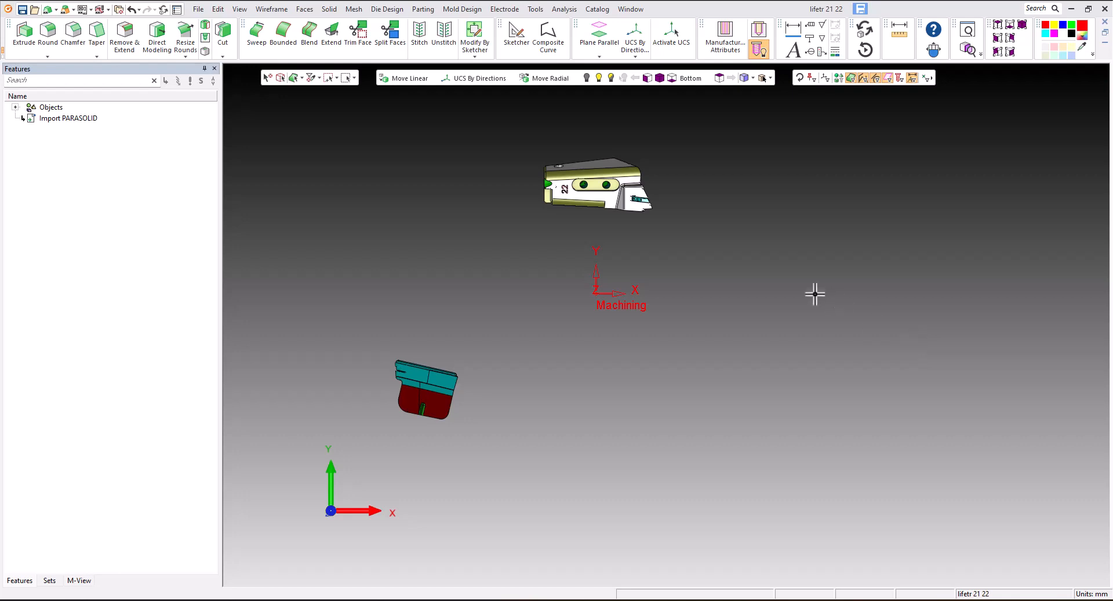
- Examine the parts marked 21 and 22 from several directions and their position relative to the Machining coordinate system
{"action": "scroll", "coordinate": [566, 159], "scroll_direction": "up", "scroll_amount": 5}
{"action": "scroll", "coordinate": [562, 224], "scroll_direction": "up", "scroll_amount": 2}
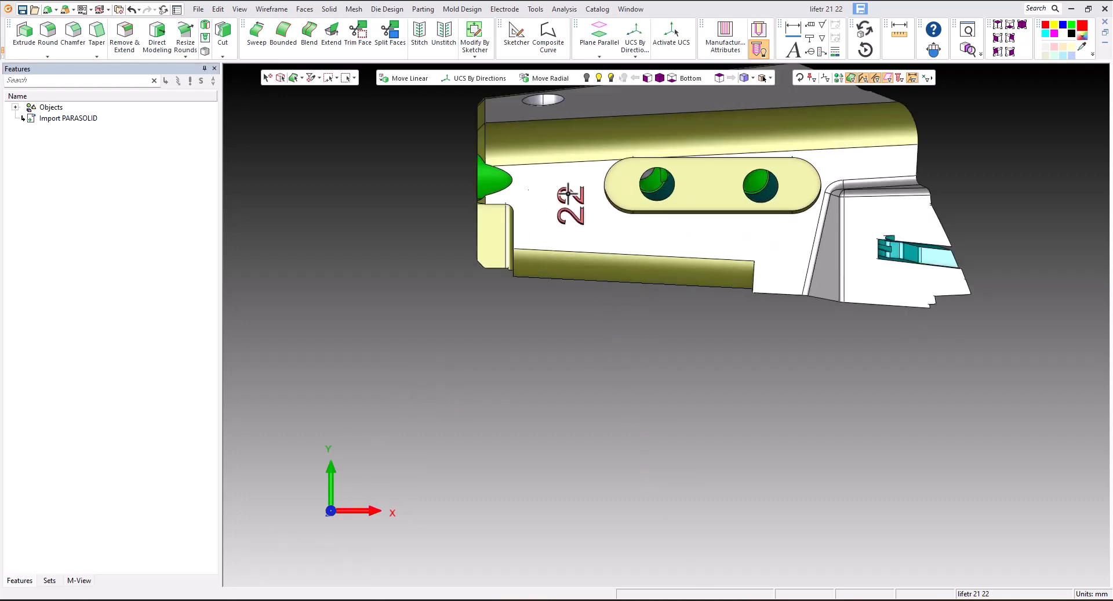
{"action": "scroll", "coordinate": [534, 298], "scroll_direction": "down", "scroll_amount": 6}
{"action": "middle_click_drag", "start_coordinate": [534, 298], "coordinate": [572, 180]}
{"action": "scroll", "coordinate": [422, 534], "scroll_direction": "up", "scroll_amount": 5}
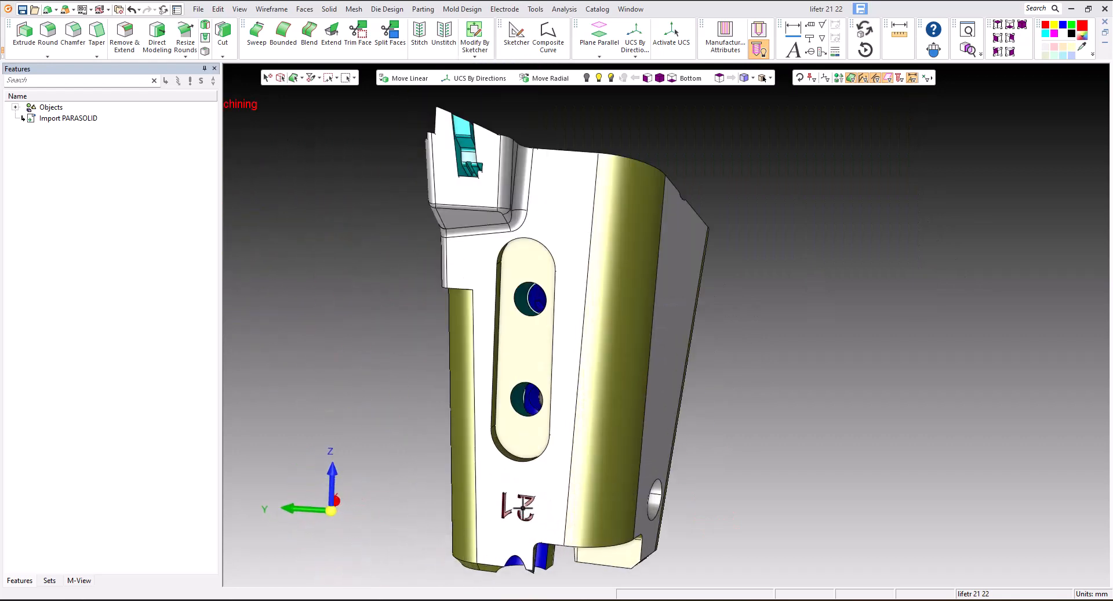
{"action": "mouse_move", "coordinate": [509, 478]}
{"action": "middle_mouse_down"}
{"action": "mouse_move", "coordinate": [545, 351]}
{"action": "mouse_move", "coordinate": [482, 510]}
{"action": "mouse_move", "coordinate": [491, 471]}
{"action": "middle_mouse_up"}
{"action": "scroll", "coordinate": [469, 489], "scroll_direction": "down", "scroll_amount": 10}
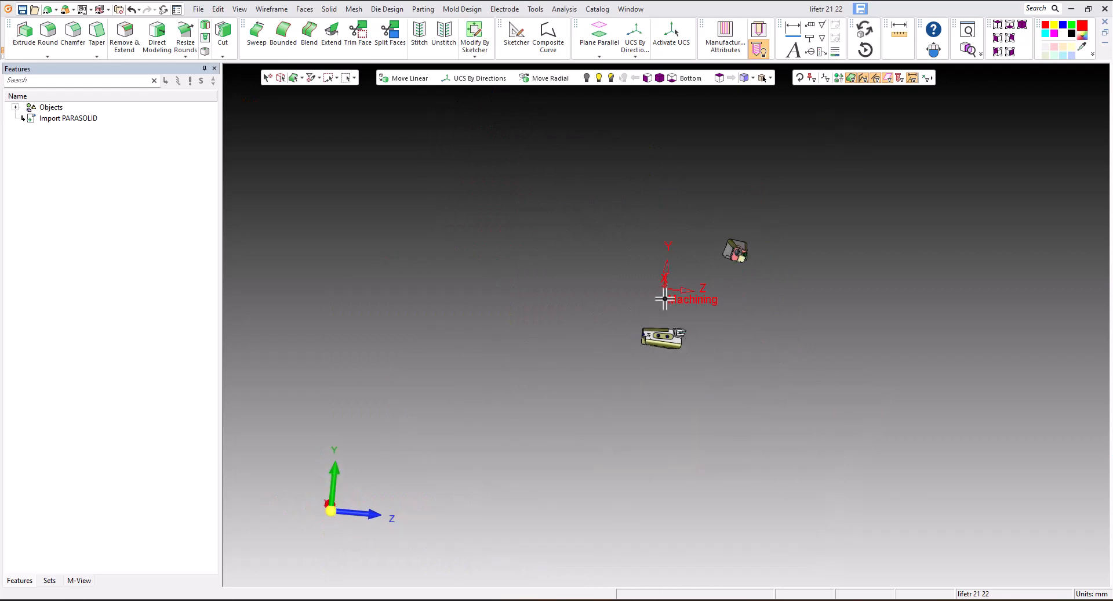
{"action": "scroll", "coordinate": [772, 236], "scroll_direction": "up", "scroll_amount": 5}
{"action": "middle_click_drag", "start_coordinate": [688, 298], "coordinate": [593, 241]}
{"action": "scroll", "coordinate": [657, 237], "scroll_direction": "down", "scroll_amount": 2}
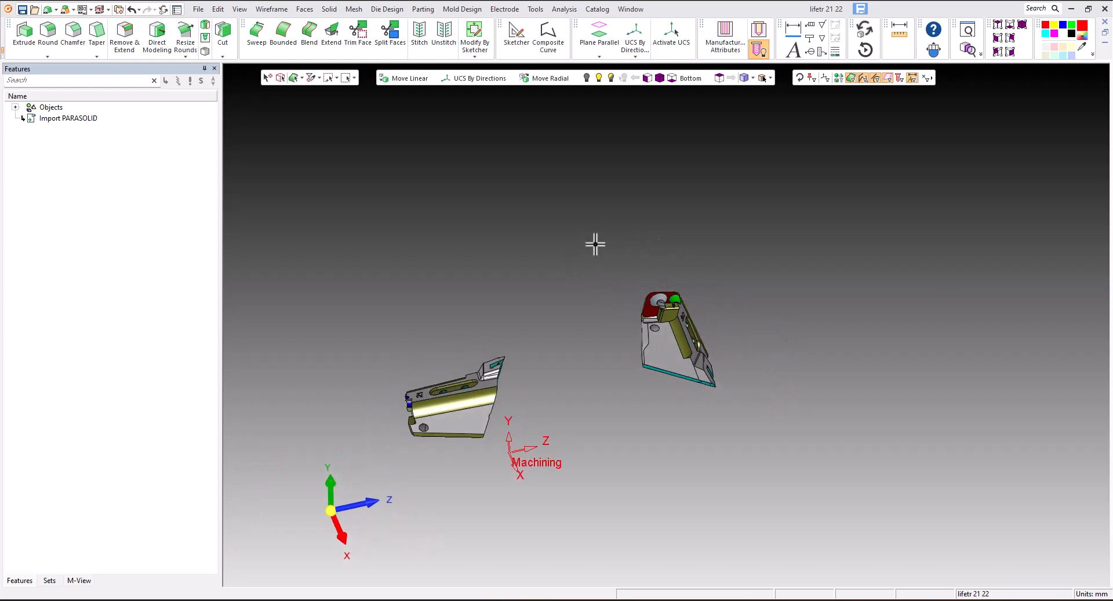
{"action": "left_click", "coordinate": [719, 79]}
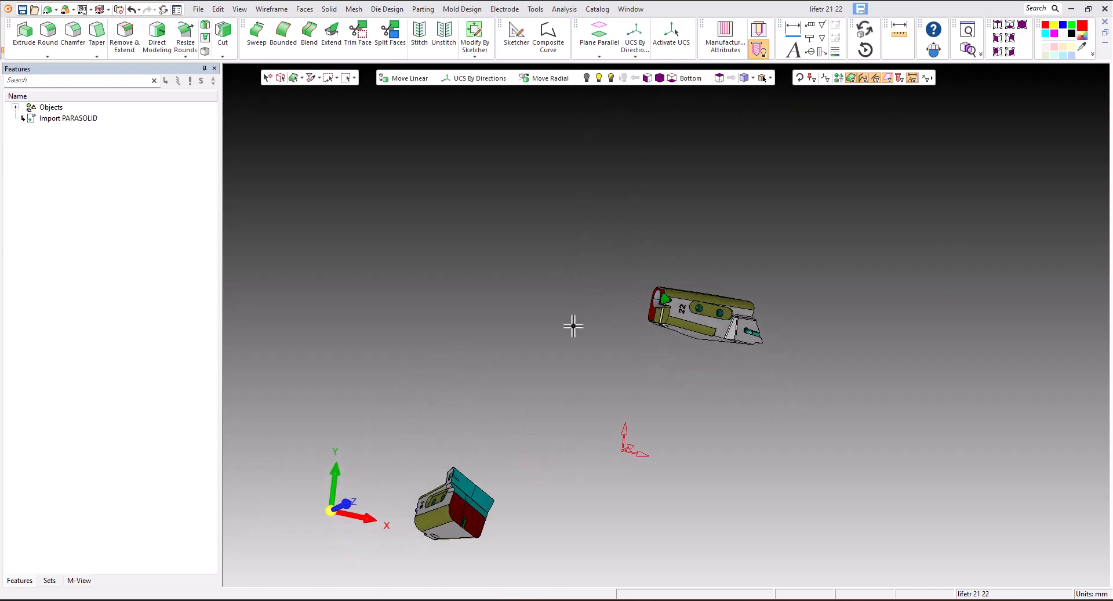
{"action": "scroll", "coordinate": [743, 442], "scroll_direction": "up", "scroll_amount": 2}
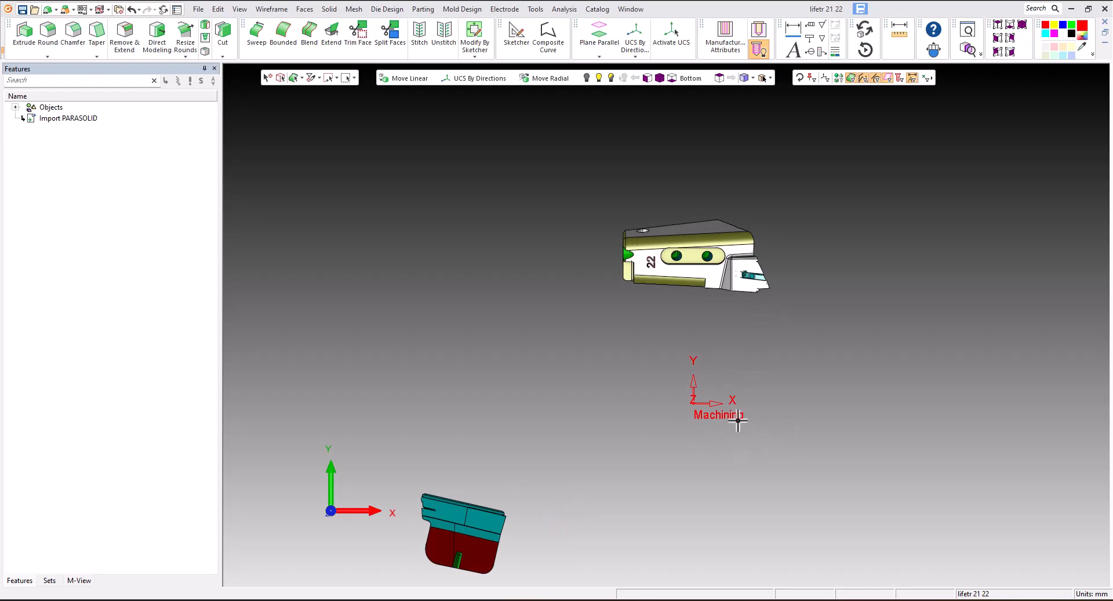
{"action": "middle_click_drag", "start_coordinate": [700, 375], "coordinate": [691, 327]}
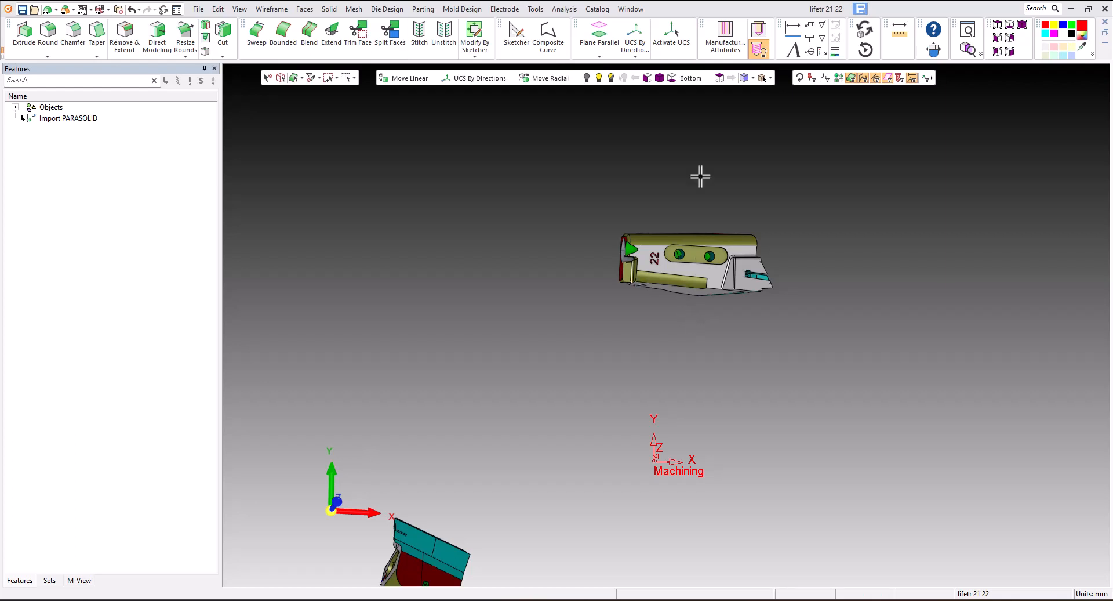
{"action": "left_click", "coordinate": [719, 77]}
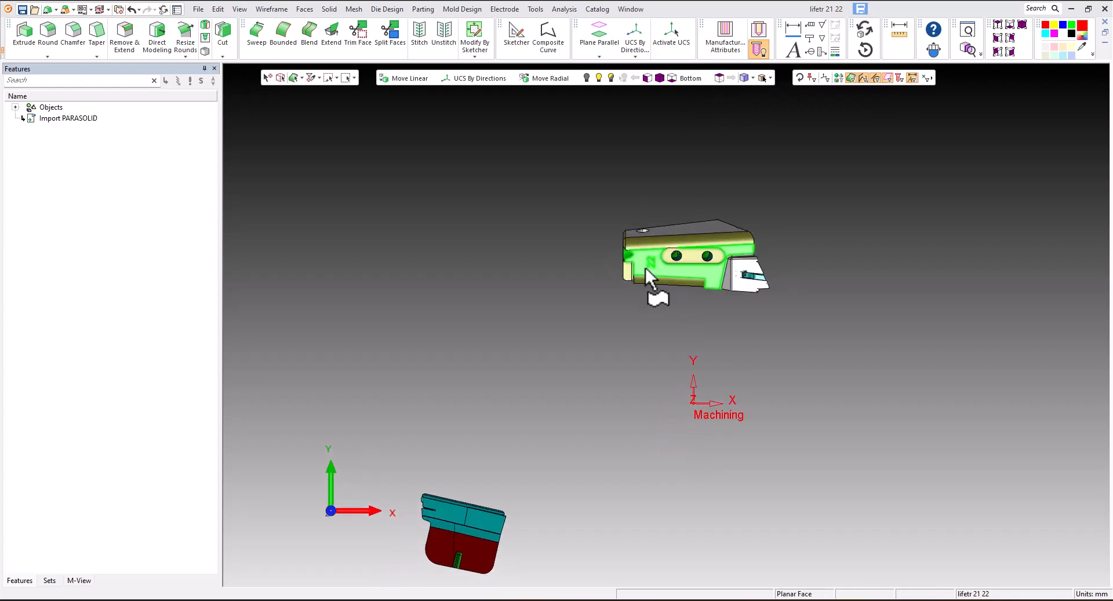
- Orient the view square to the flat floor of the large hole in the end face of part 22
{"action": "middle_click_drag", "start_coordinate": [618, 268], "coordinate": [732, 256]}
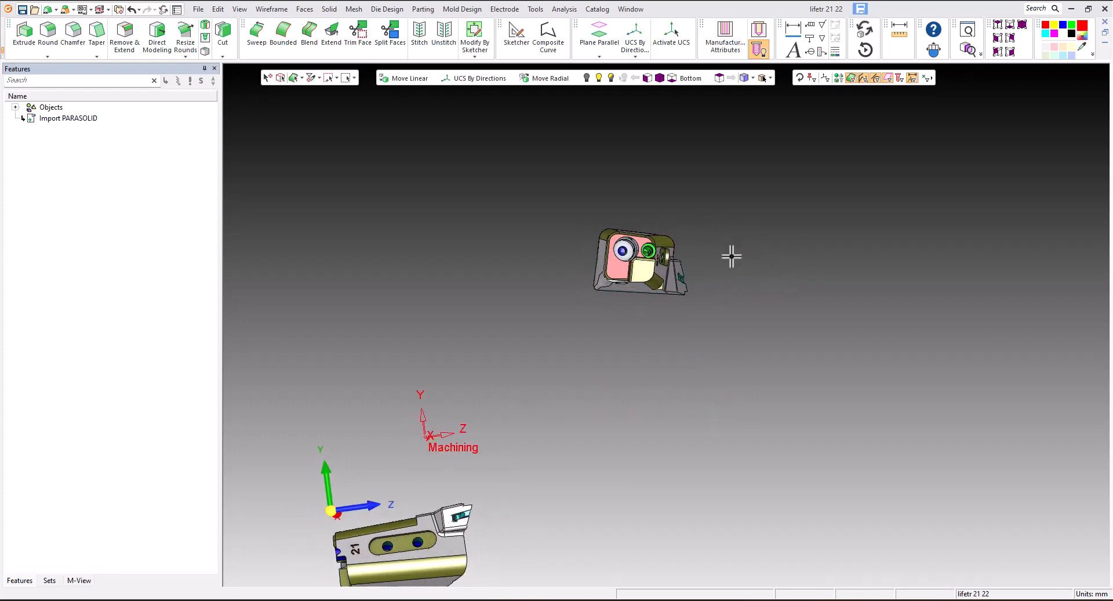
{"action": "scroll", "coordinate": [612, 240], "scroll_direction": "up", "scroll_amount": 3}
{"action": "mouse_move", "coordinate": [653, 266]}
{"action": "middle_mouse_down"}
{"action": "mouse_move", "coordinate": [661, 246]}
{"action": "mouse_move", "coordinate": [648, 255]}
{"action": "middle_mouse_up"}
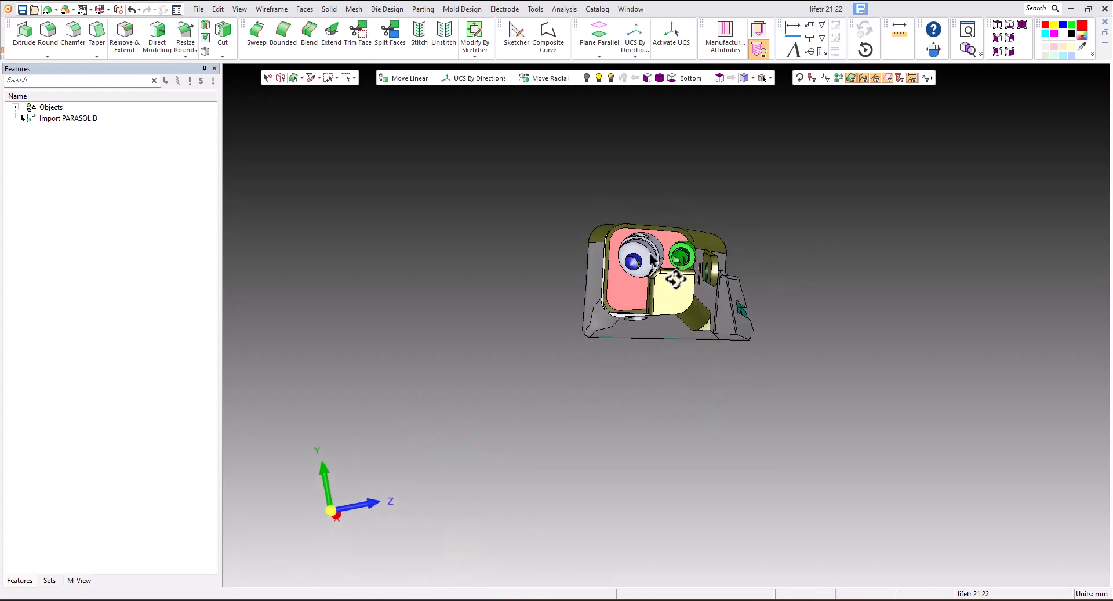
{"action": "mouse_move", "coordinate": [264, 408]}
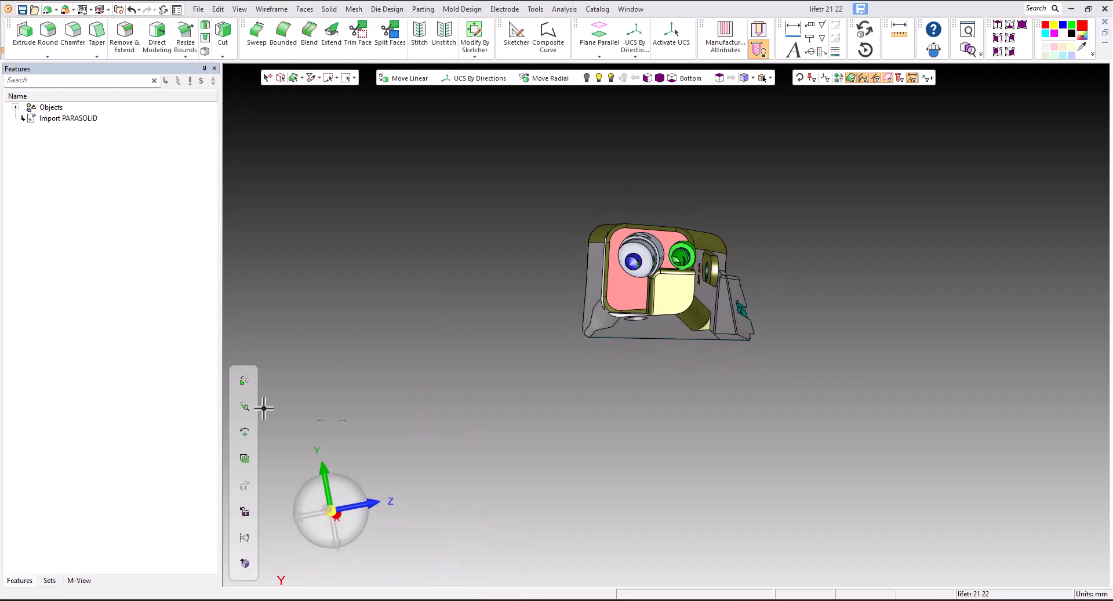
{"action": "left_click", "coordinate": [243, 381]}
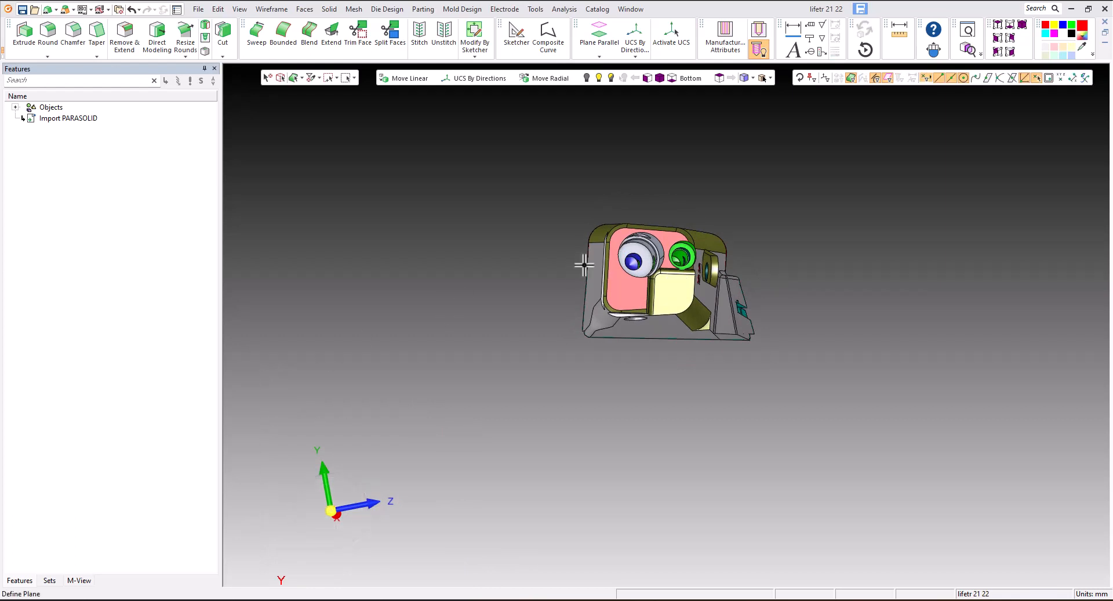
{"action": "left_click", "coordinate": [648, 262]}
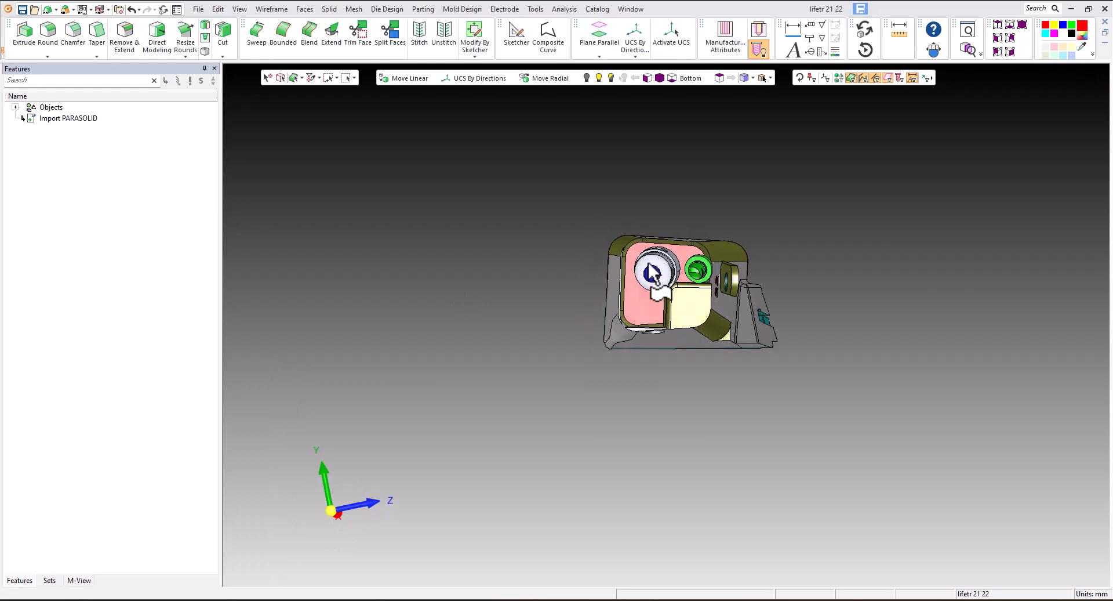
{"action": "scroll", "coordinate": [692, 277], "scroll_direction": "up", "scroll_amount": 2}
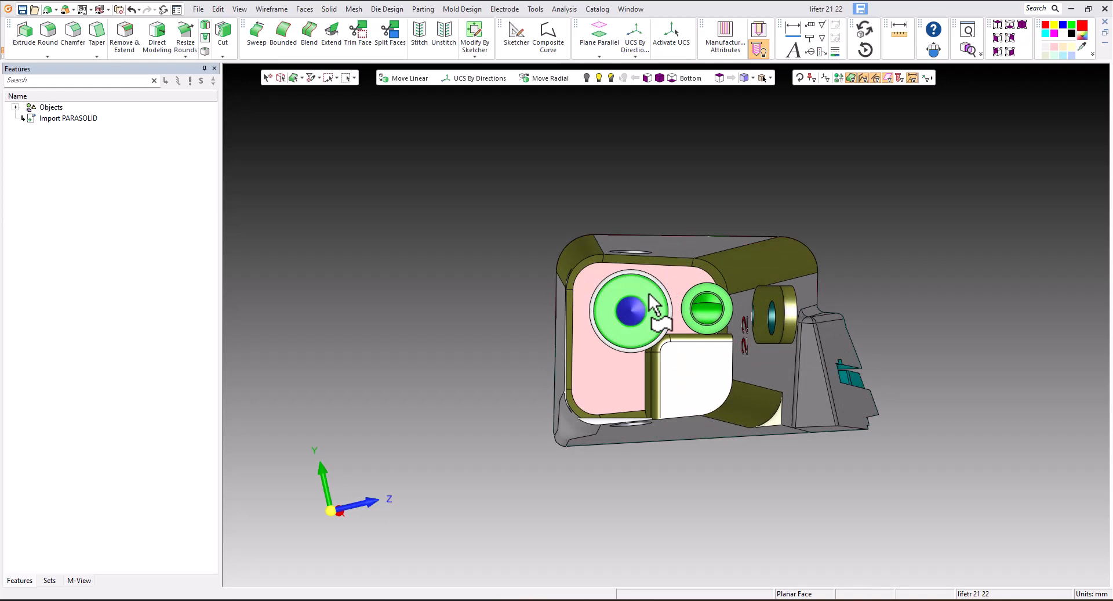
- Examine the narrow planar faces bordering the end pad of part 22, picking two of them, and look into its holes
{"action": "mouse_move", "coordinate": [270, 422]}
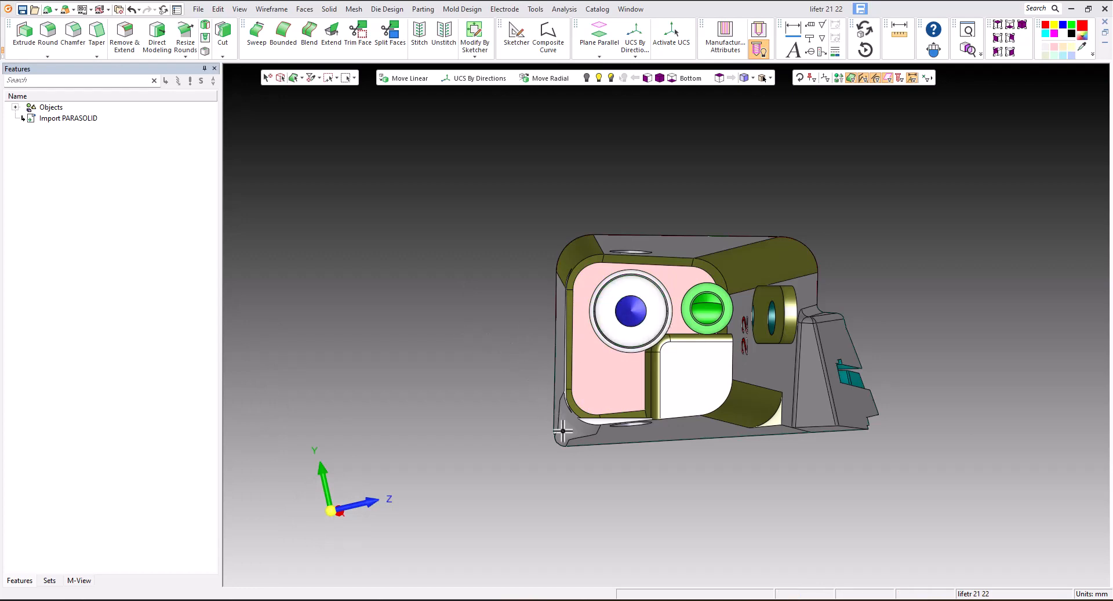
{"action": "scroll", "coordinate": [578, 450], "scroll_direction": "up", "scroll_amount": 2}
{"action": "middle_click_drag", "start_coordinate": [566, 385], "coordinate": [618, 423]}
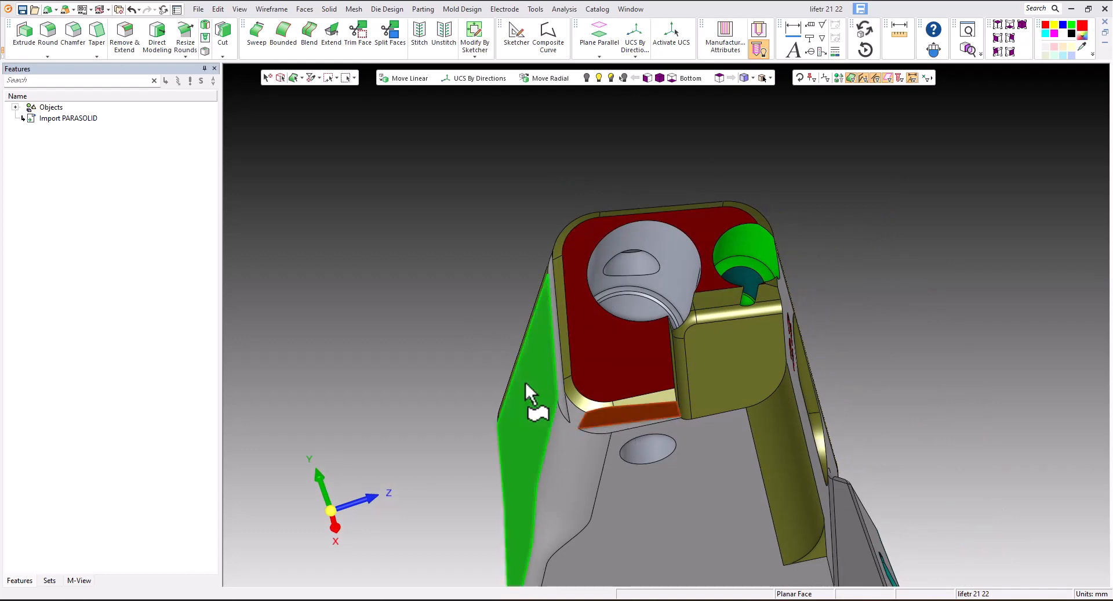
{"action": "middle_click_drag", "start_coordinate": [525, 386], "coordinate": [616, 396]}
{"action": "left_click", "coordinate": [616, 398]}
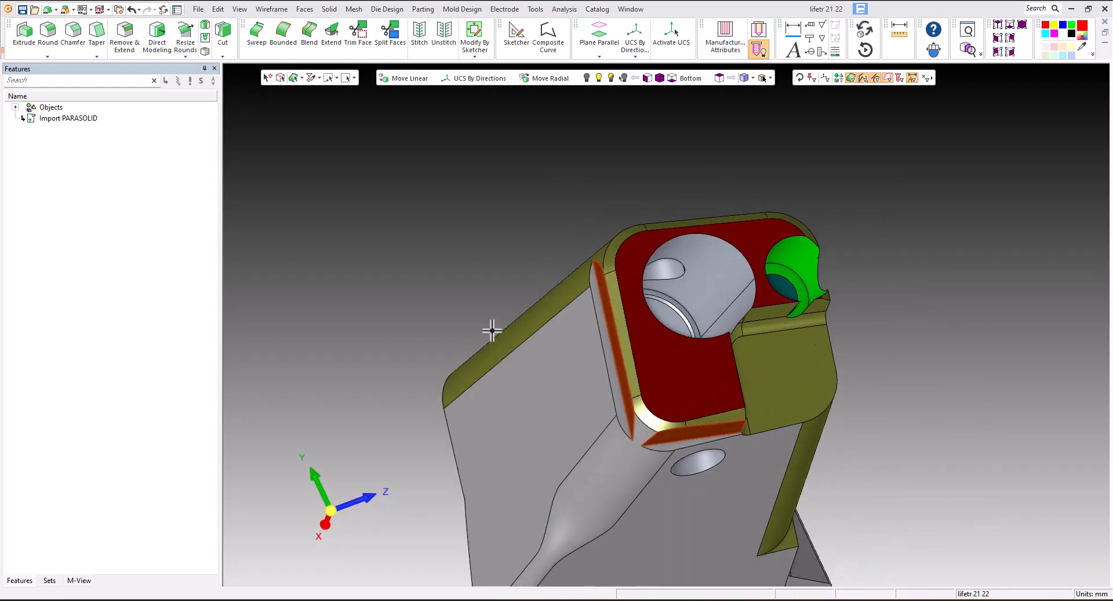
{"action": "mouse_move", "coordinate": [725, 284]}
{"action": "middle_mouse_down"}
{"action": "mouse_move", "coordinate": [722, 307]}
{"action": "mouse_move", "coordinate": [711, 290]}
{"action": "middle_mouse_up"}
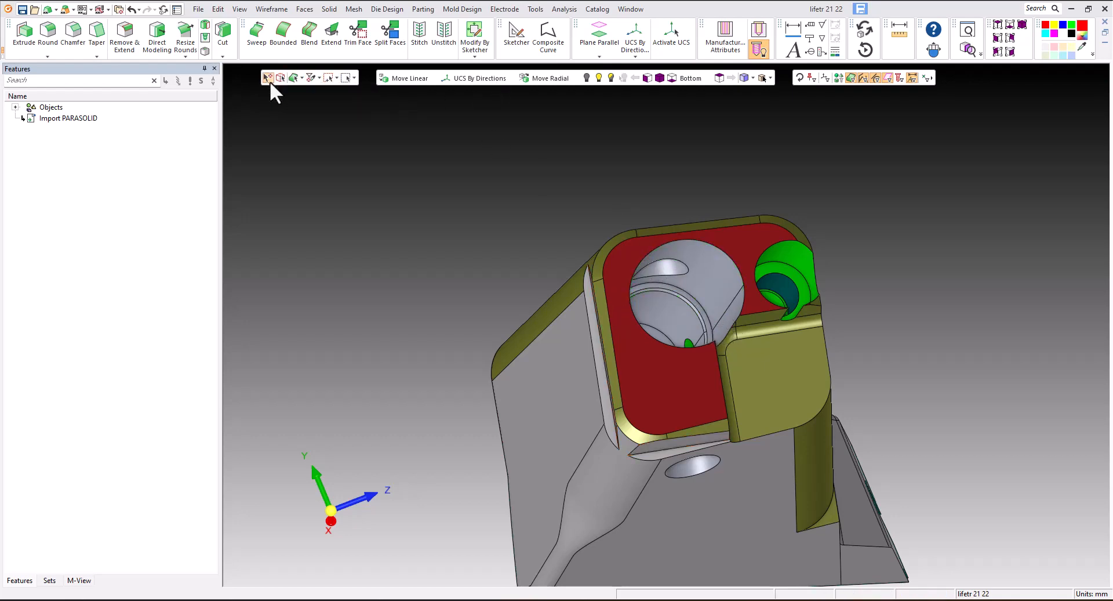
{"action": "middle_click_drag", "start_coordinate": [512, 236], "coordinate": [489, 251]}
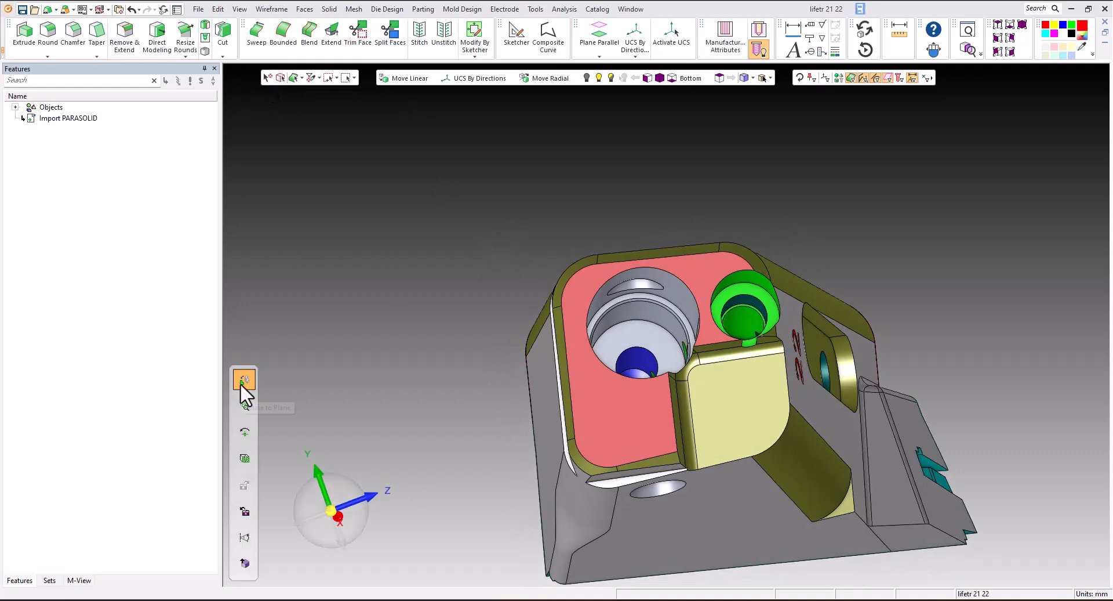
- View part 22 square to the large hole's floor and place a UCS By Directions origin at the hole's centre
{"action": "left_click", "coordinate": [241, 382]}
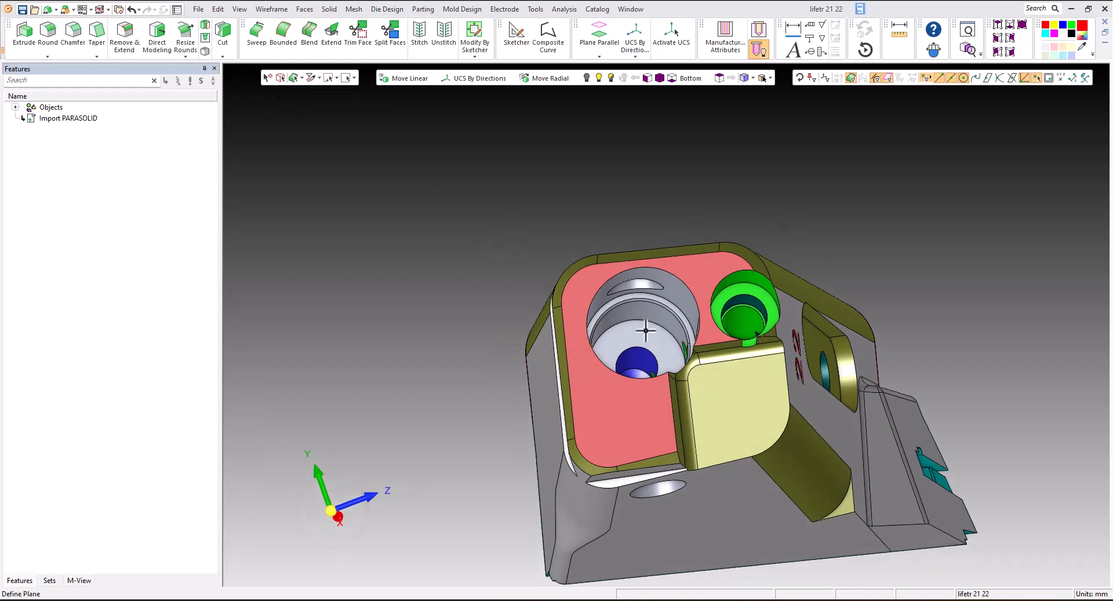
{"action": "left_click", "coordinate": [656, 332]}
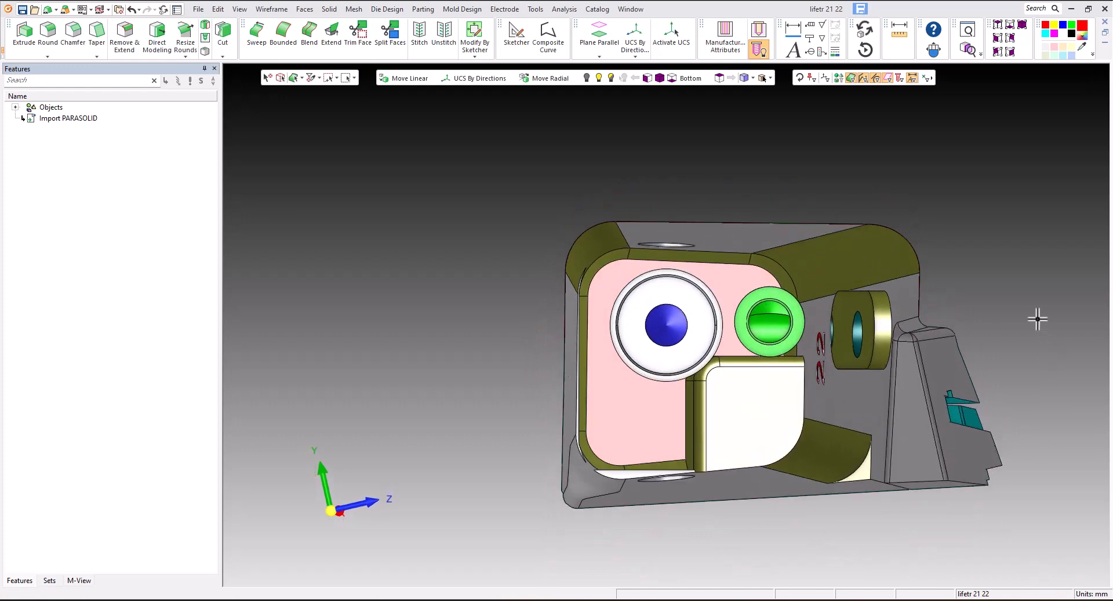
{"action": "scroll", "coordinate": [591, 149], "scroll_direction": "down", "scroll_amount": 2}
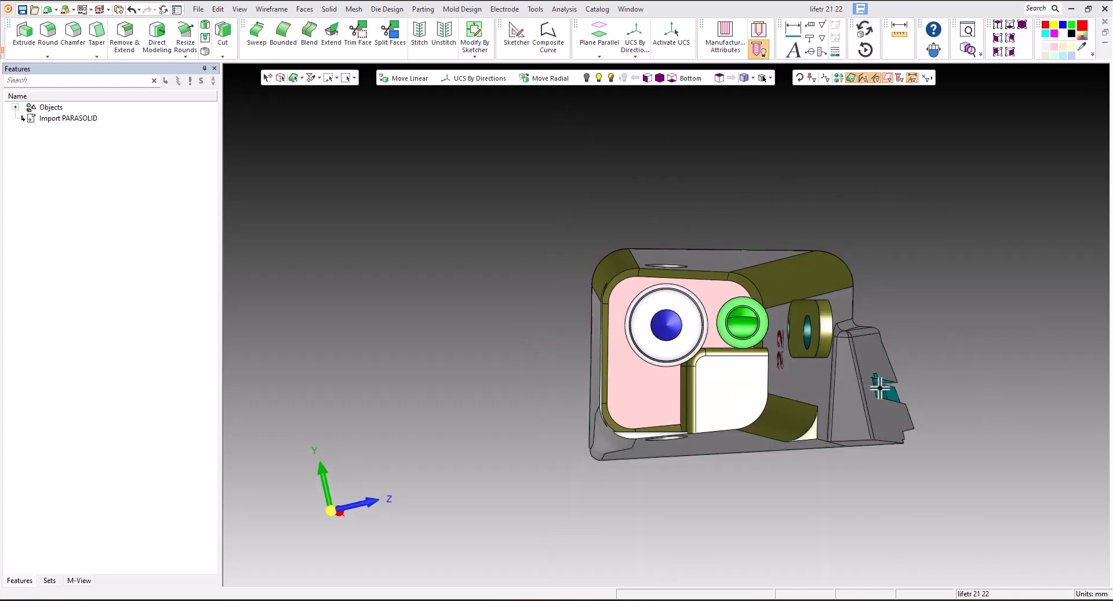
{"action": "scroll", "coordinate": [879, 386], "scroll_direction": "up", "scroll_amount": 2}
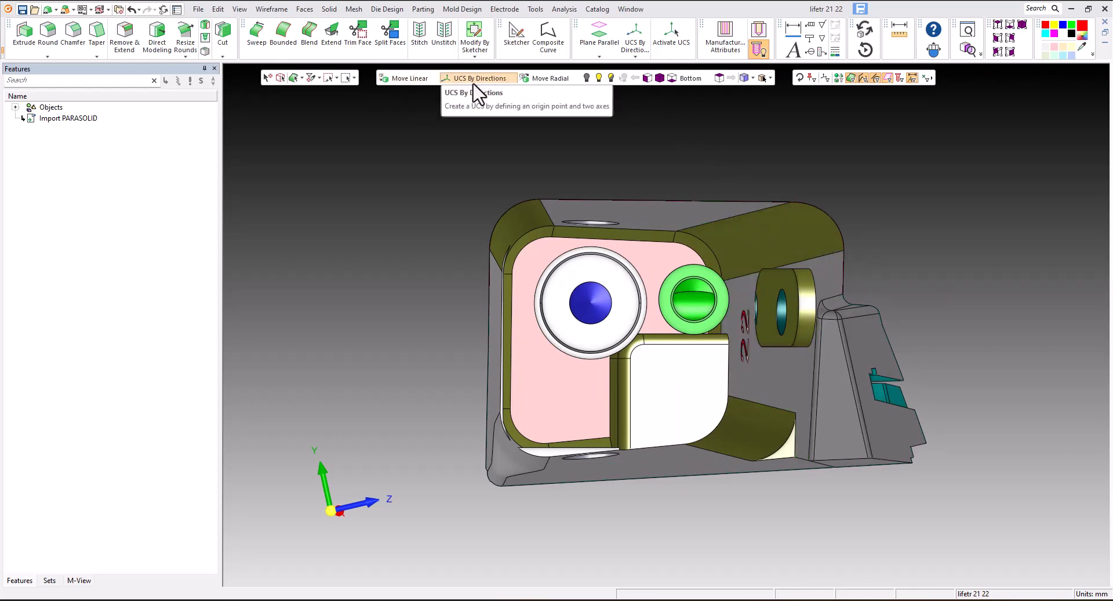
{"action": "left_click", "coordinate": [636, 51]}
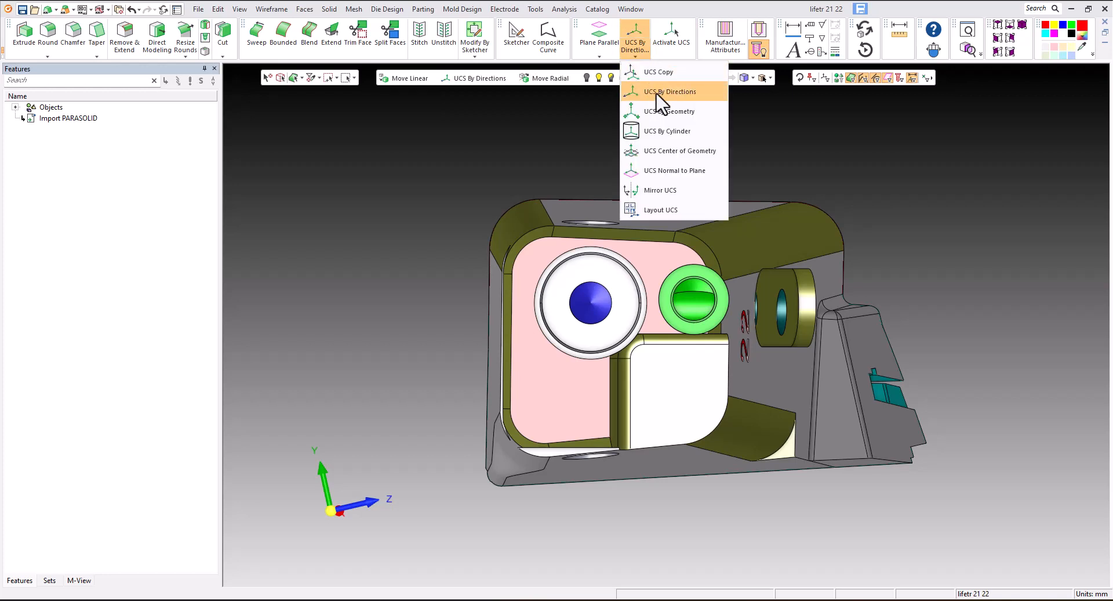
{"action": "left_click", "coordinate": [661, 93]}
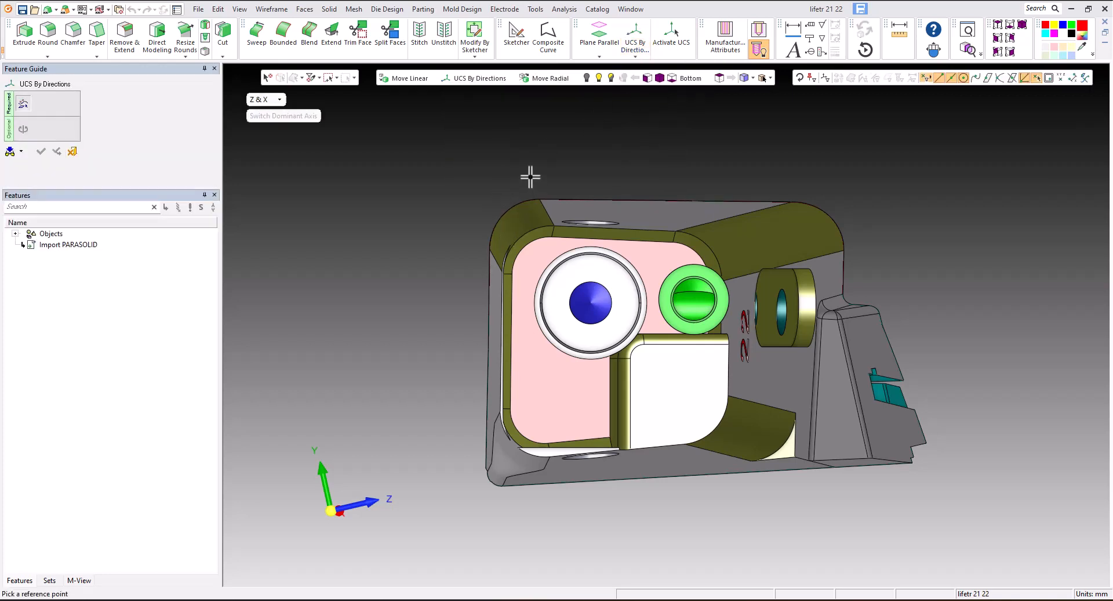
{"action": "left_click", "coordinate": [963, 77]}
{"action": "left_click", "coordinate": [609, 300]}
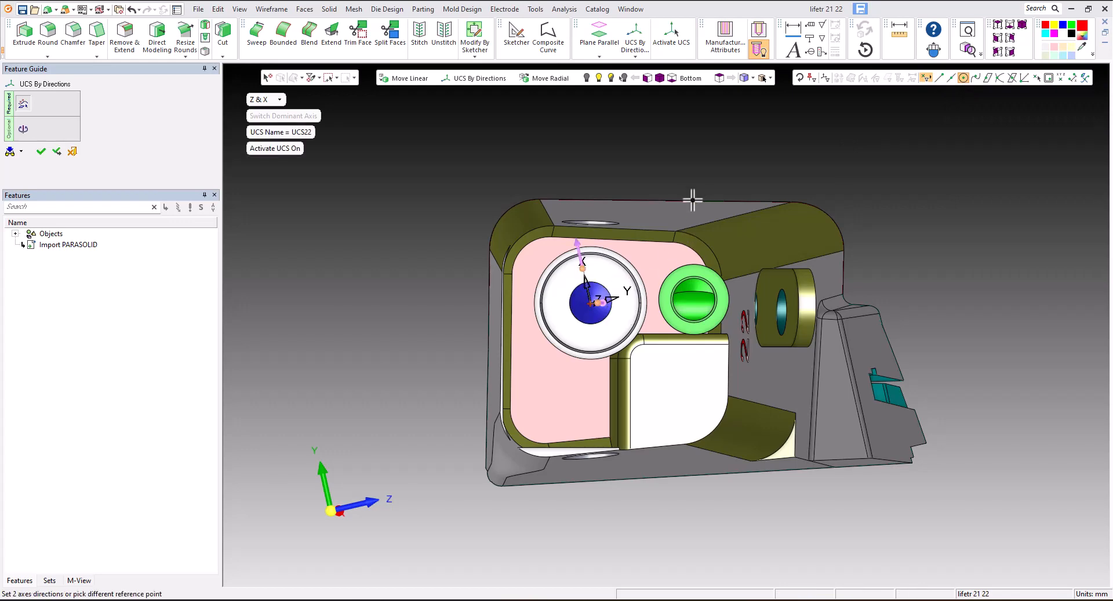
- Define the UCS by its X & Y axes and align the X axis with the straight lower edge of part 22's end pad
{"action": "mouse_move", "coordinate": [689, 201]}
{"action": "middle_mouse_down"}
{"action": "mouse_move", "coordinate": [689, 169]}
{"action": "mouse_move", "coordinate": [690, 209]}
{"action": "mouse_move", "coordinate": [688, 184]}
{"action": "middle_mouse_up"}
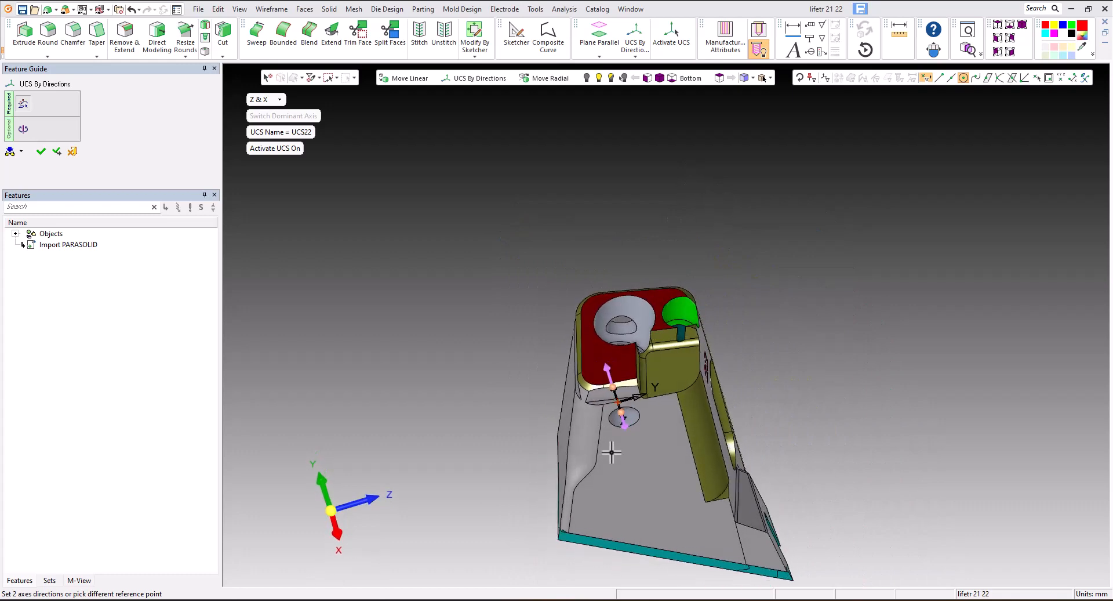
{"action": "middle_click_drag", "start_coordinate": [609, 449], "coordinate": [587, 393]}
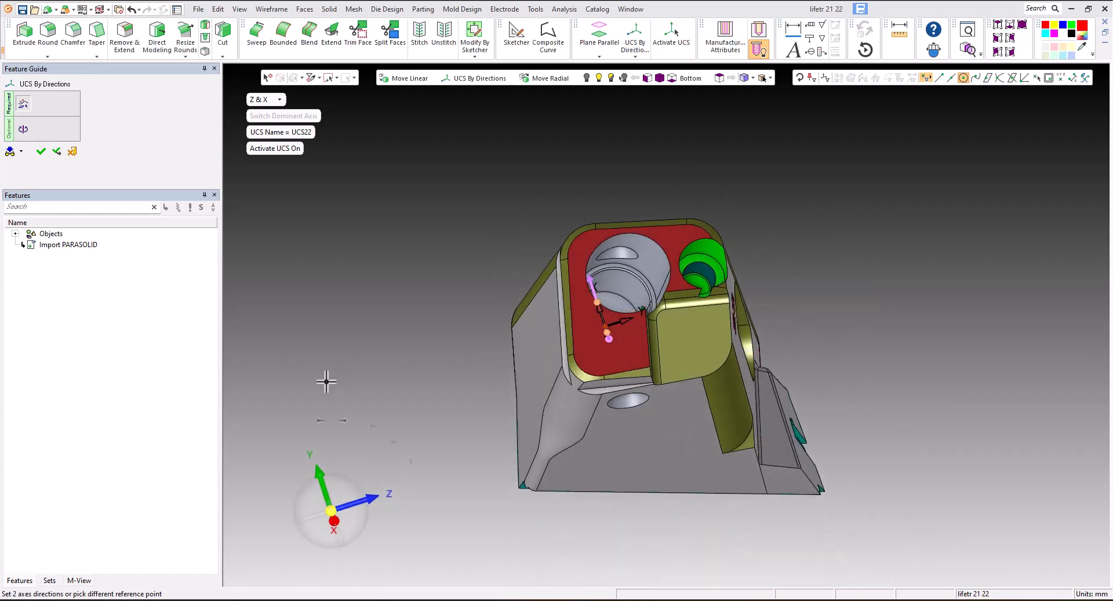
{"action": "left_click", "coordinate": [245, 380]}
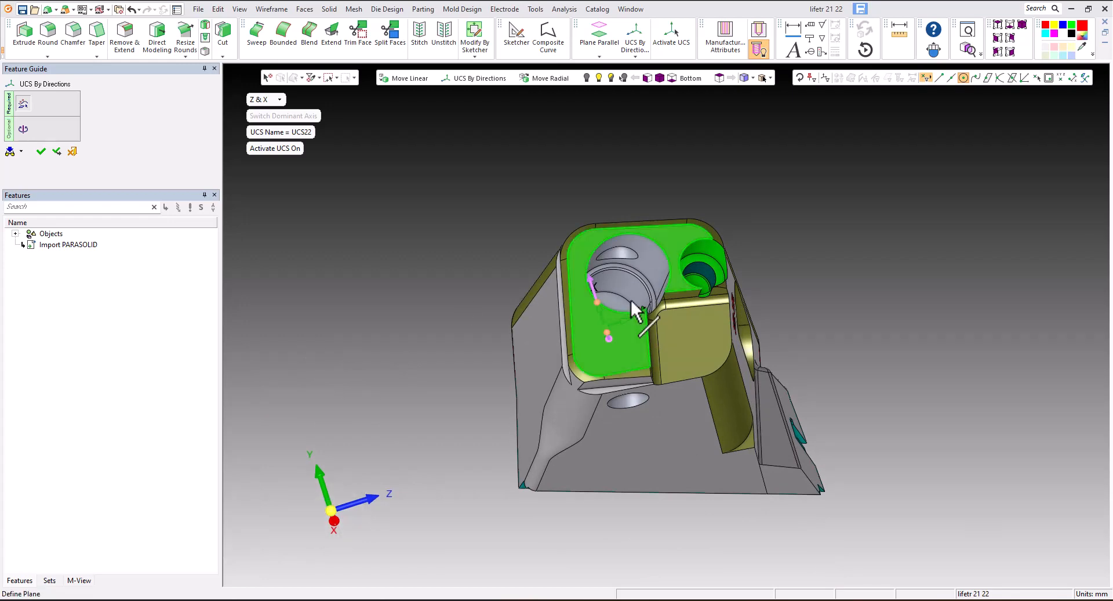
{"action": "left_click", "coordinate": [625, 314]}
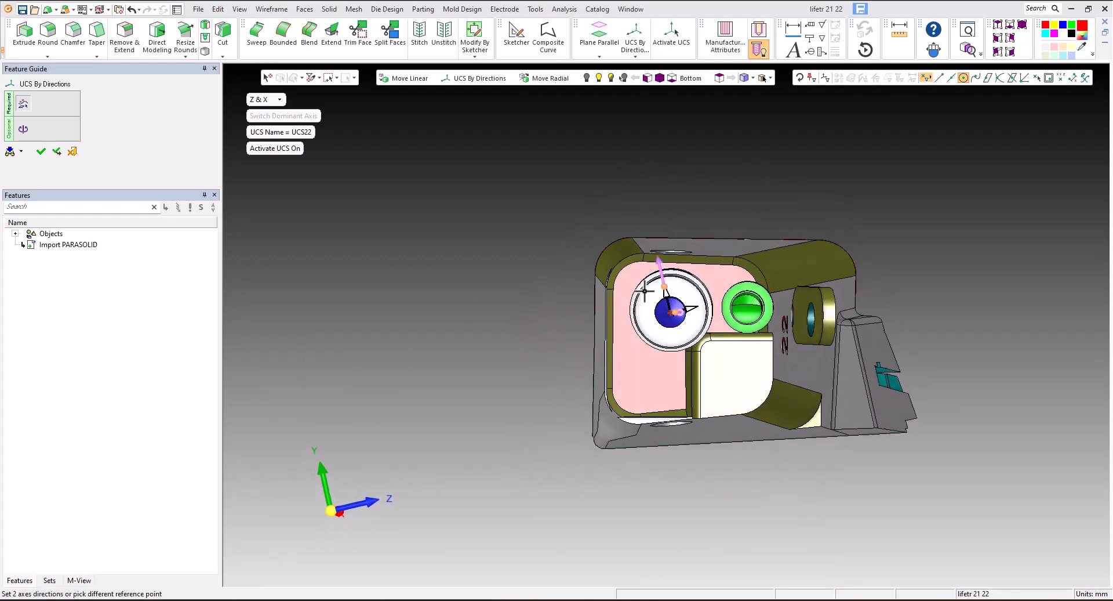
{"action": "scroll", "coordinate": [698, 359], "scroll_direction": "up", "scroll_amount": 2}
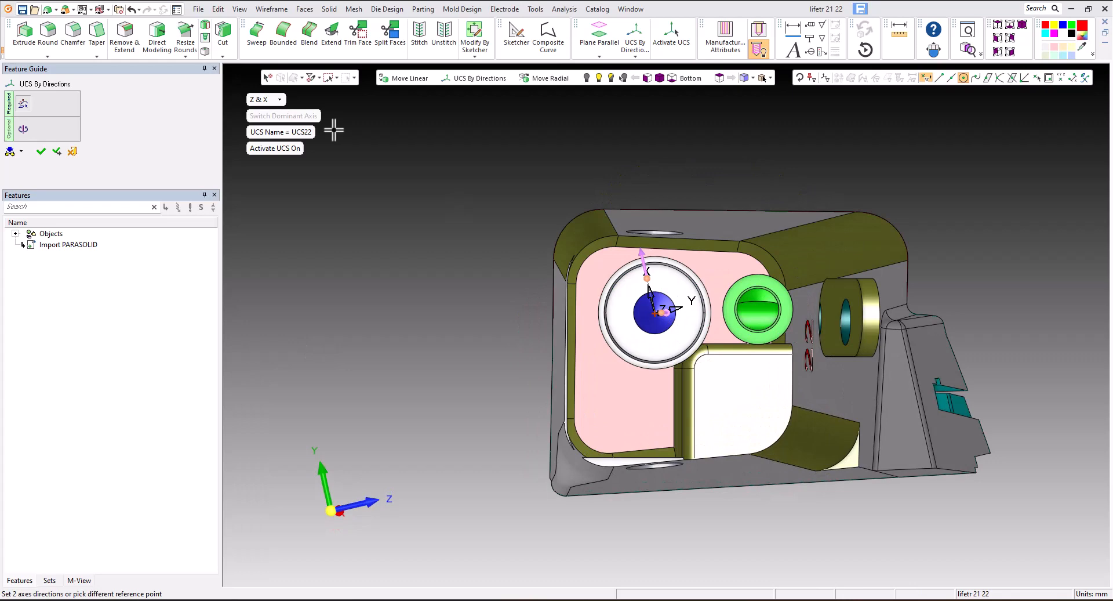
{"action": "left_click", "coordinate": [271, 100]}
{"action": "left_click", "coordinate": [284, 115]}
{"action": "left_click", "coordinate": [669, 326]}
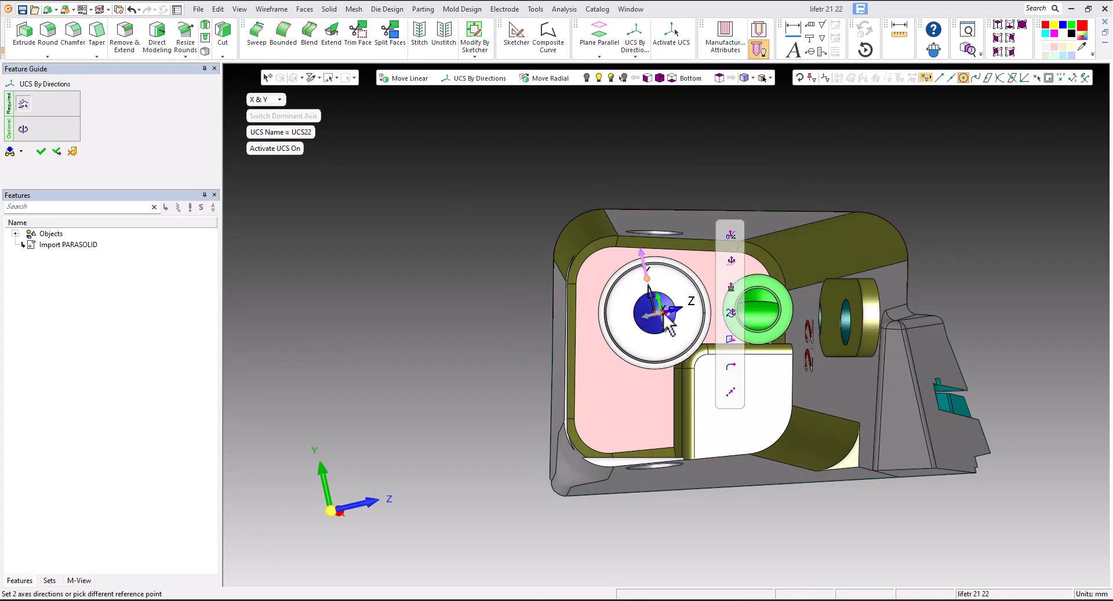
{"action": "left_click", "coordinate": [730, 370]}
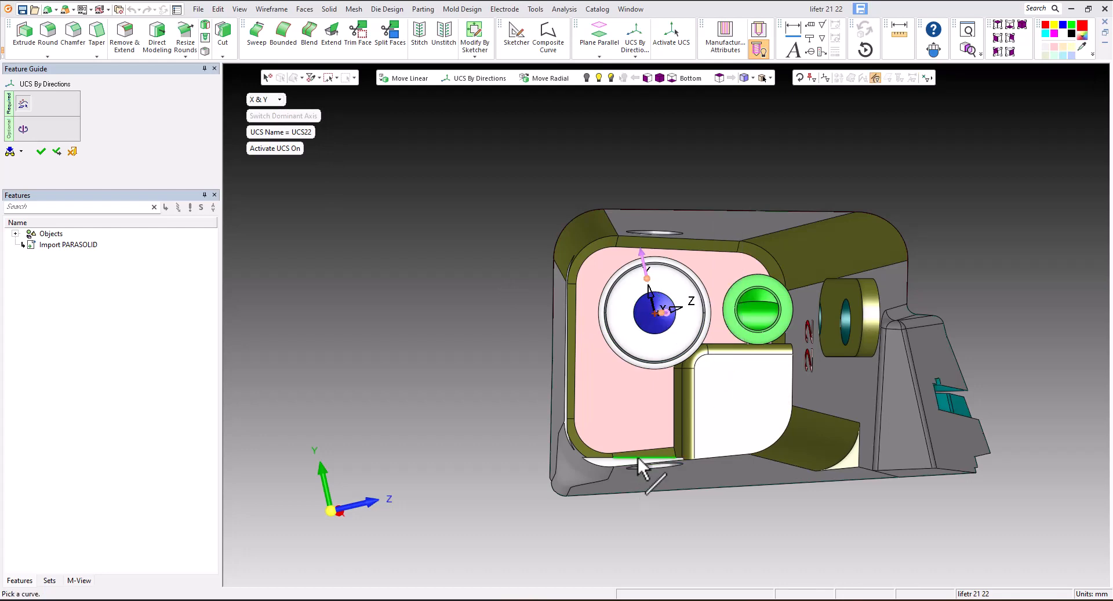
{"action": "left_click", "coordinate": [638, 457]}
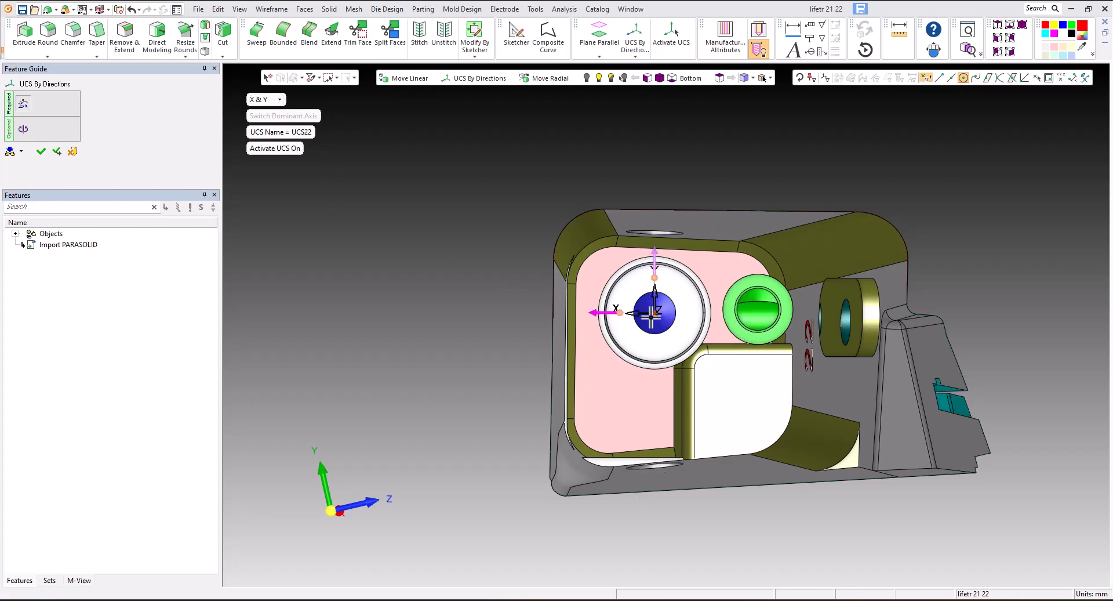
- Align the UCS's Y axis with the straight vertical side edge of part 22's end pad and reverse the X axis
{"action": "left_click", "coordinate": [655, 278]}
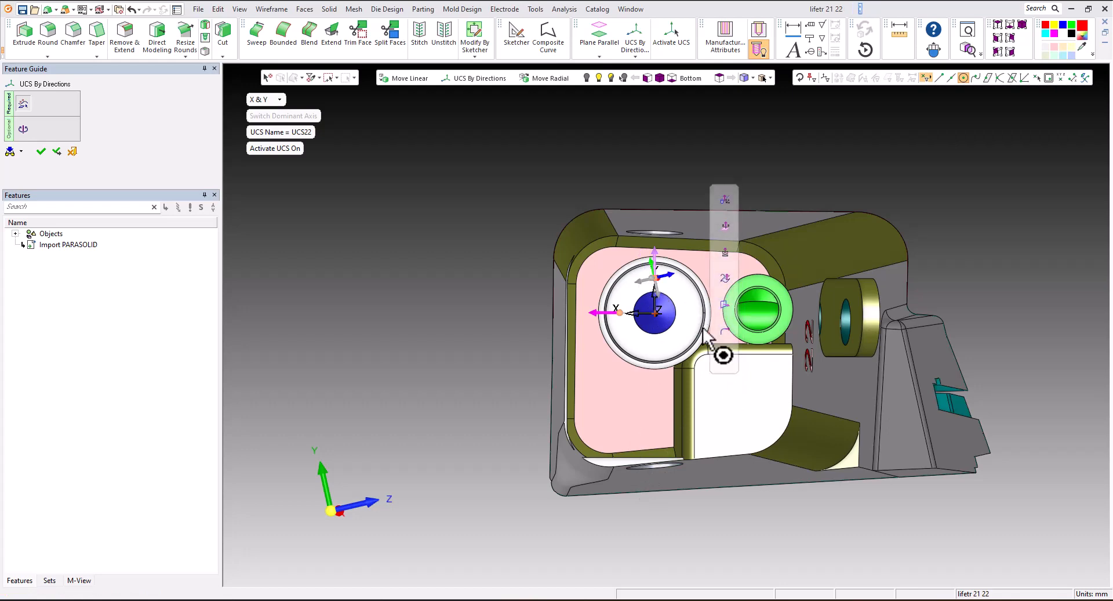
{"action": "left_click", "coordinate": [724, 333]}
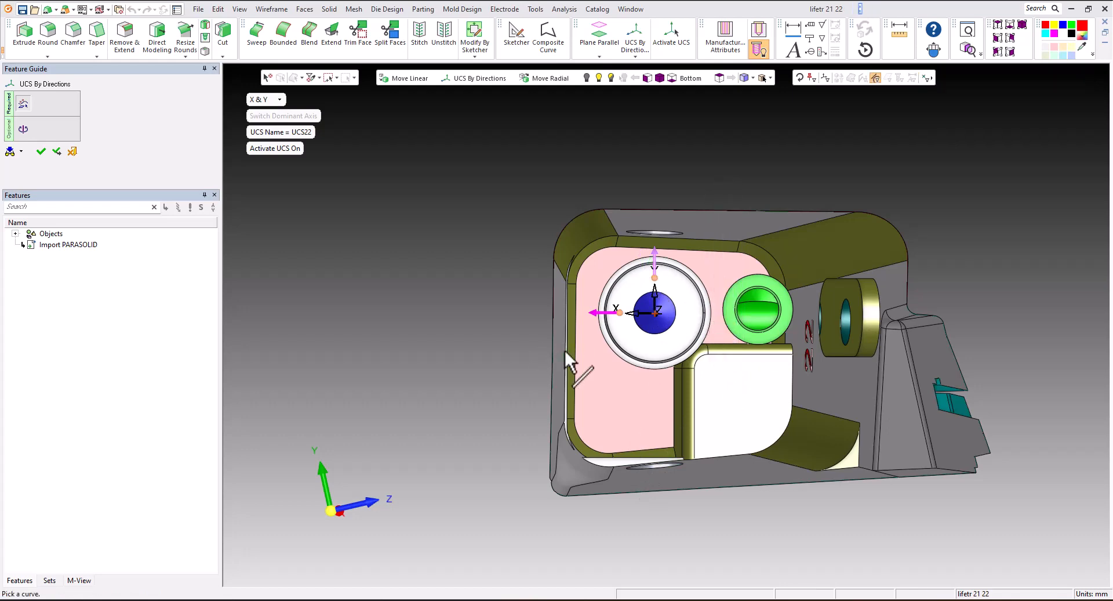
{"action": "left_click", "coordinate": [564, 351]}
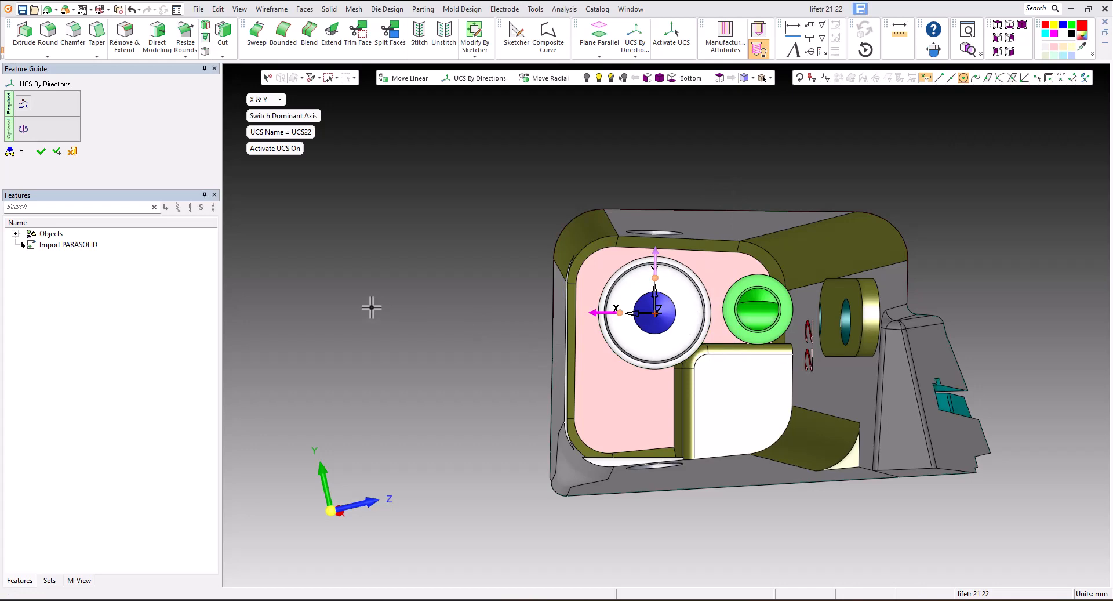
{"action": "left_click", "coordinate": [592, 312]}
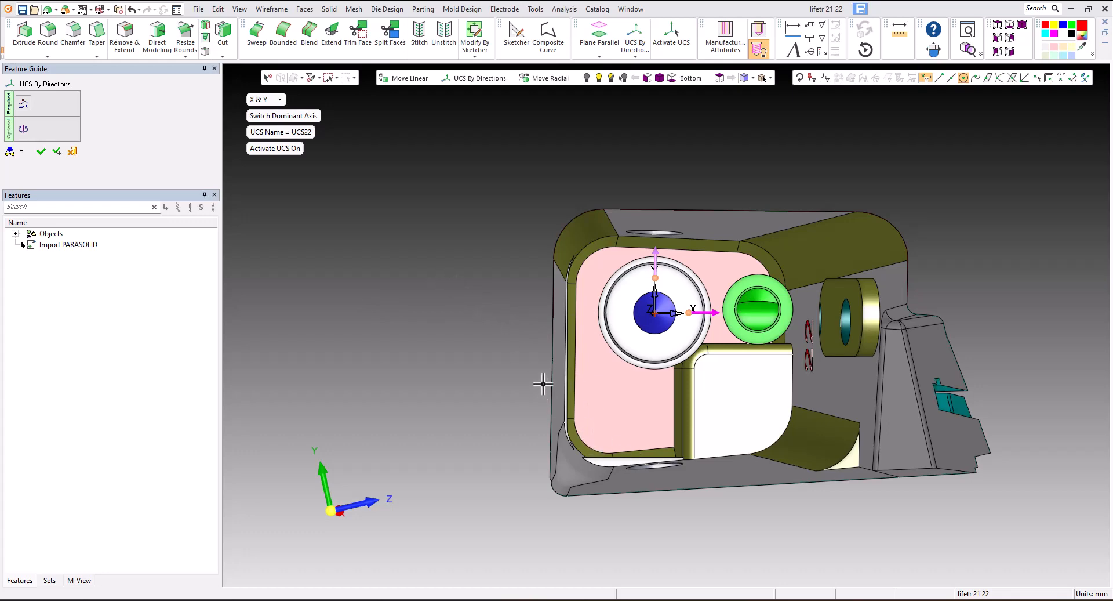
{"action": "scroll", "coordinate": [679, 327], "scroll_direction": "up", "scroll_amount": 3}
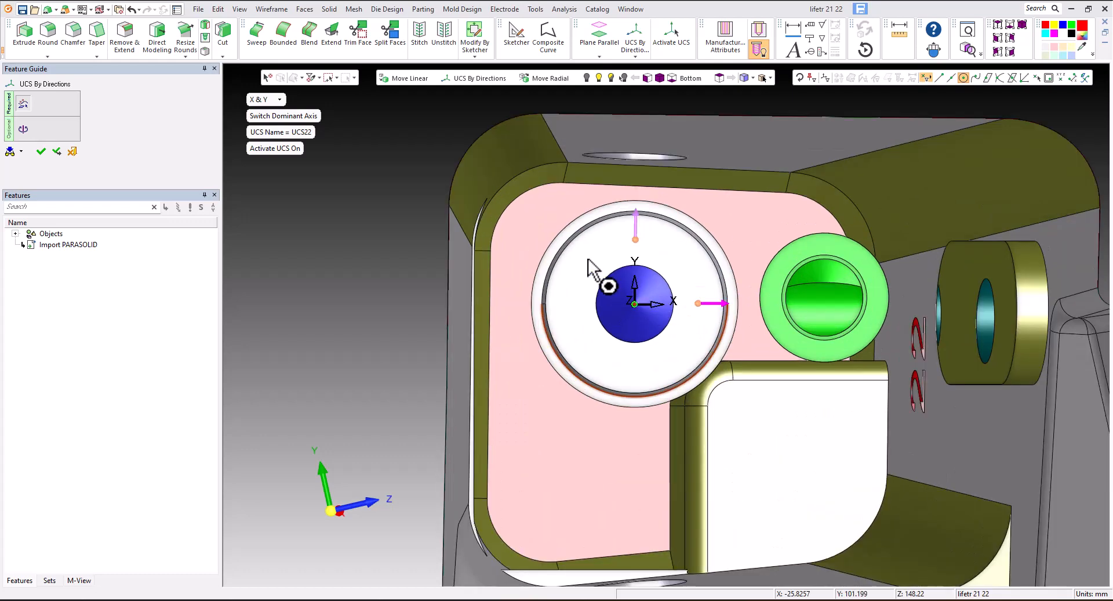
{"action": "scroll", "coordinate": [675, 333], "scroll_direction": "down", "scroll_amount": 3}
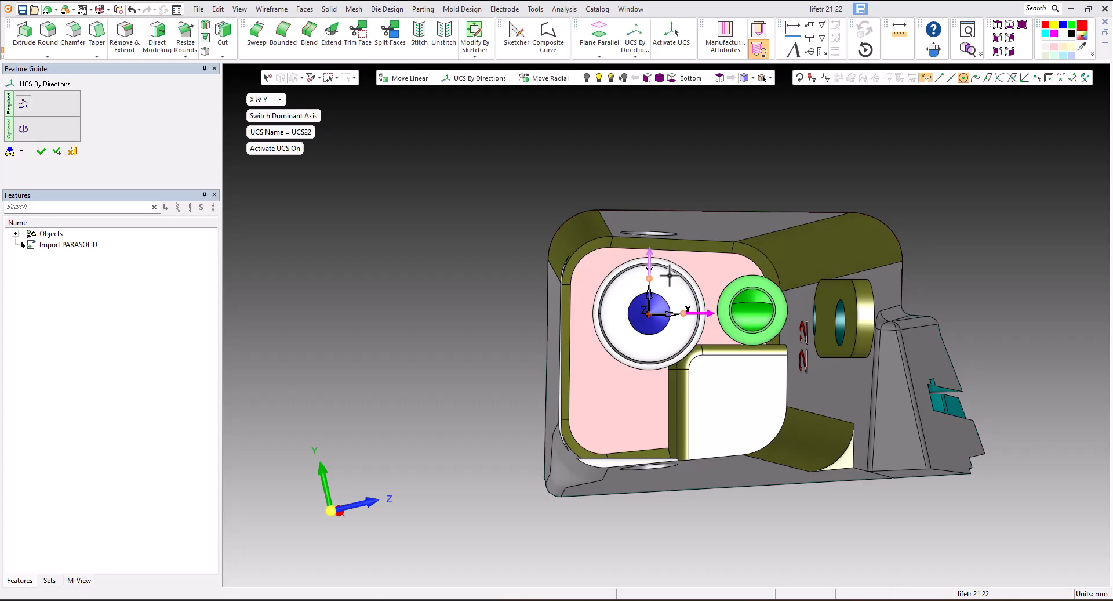
- Switch the UCS definition to Z & X and align the Z axis with the straight seam edge along the large hole's wall
{"action": "left_click", "coordinate": [262, 100]}
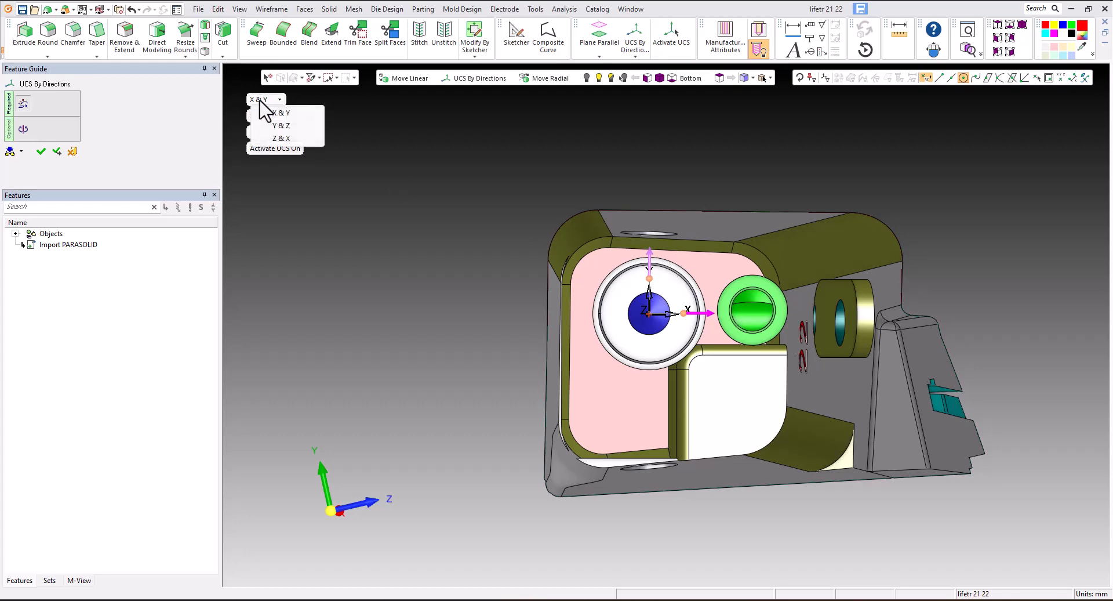
{"action": "left_click", "coordinate": [279, 137]}
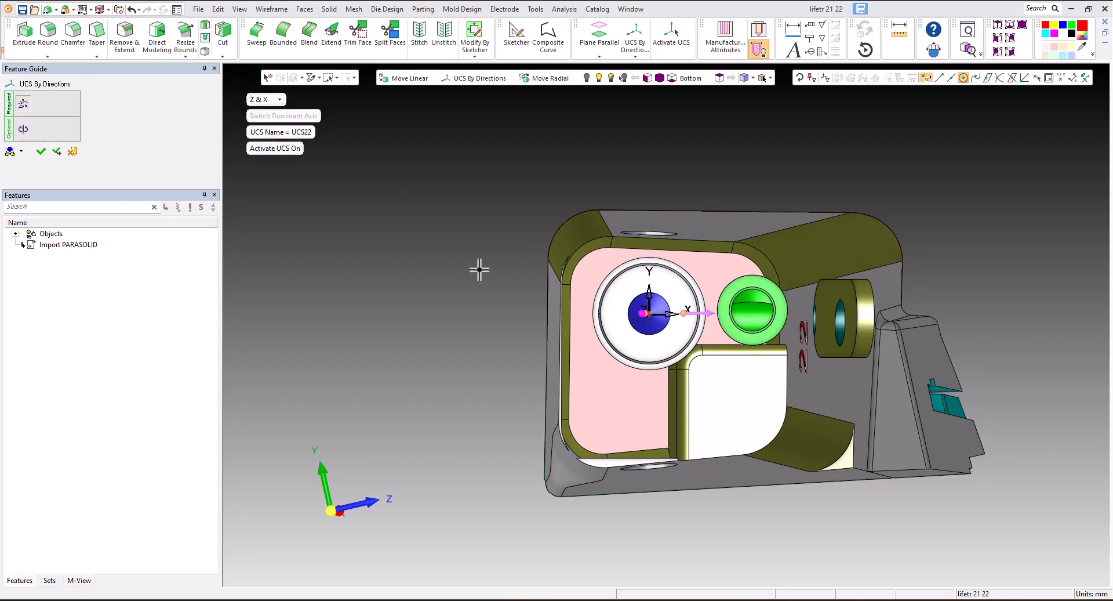
{"action": "left_click", "coordinate": [646, 315]}
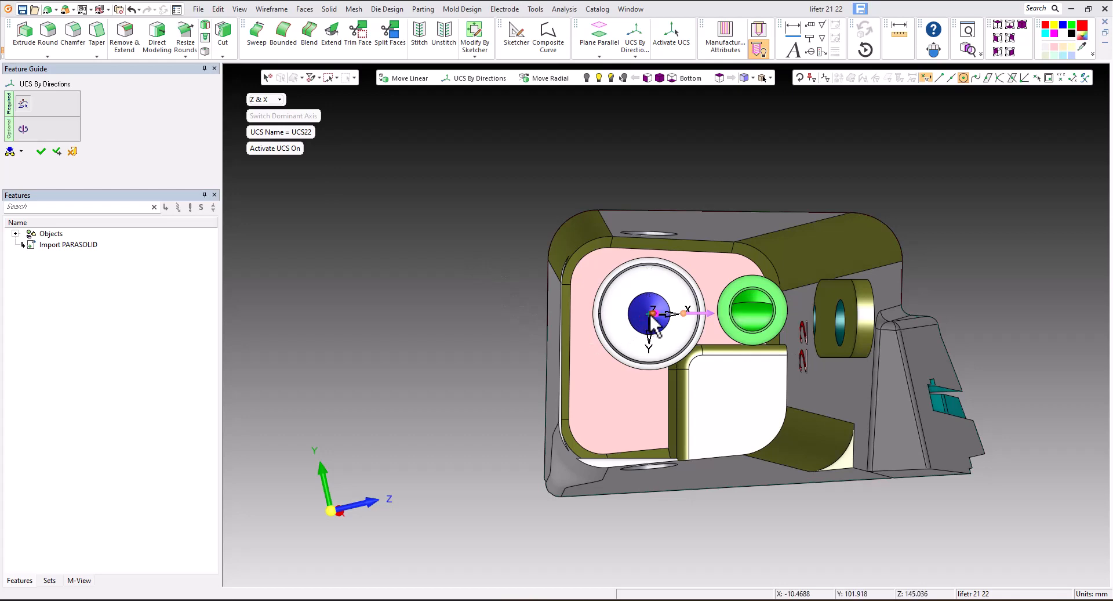
{"action": "left_click", "coordinate": [650, 315]}
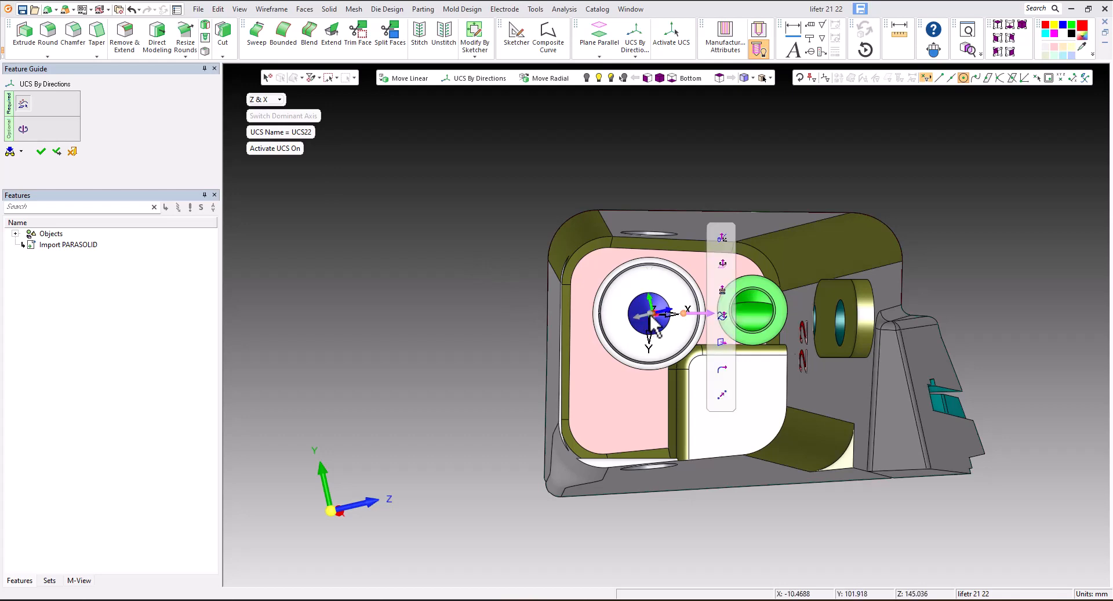
{"action": "left_click", "coordinate": [719, 374]}
{"action": "middle_click_drag", "start_coordinate": [661, 332], "coordinate": [690, 345]}
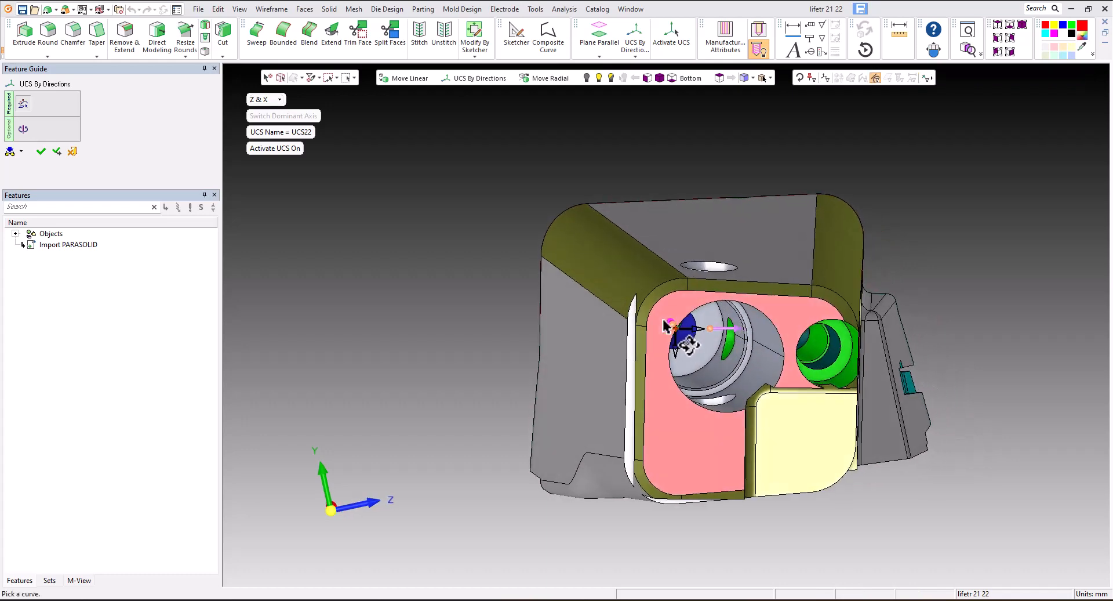
{"action": "left_click", "coordinate": [778, 353]}
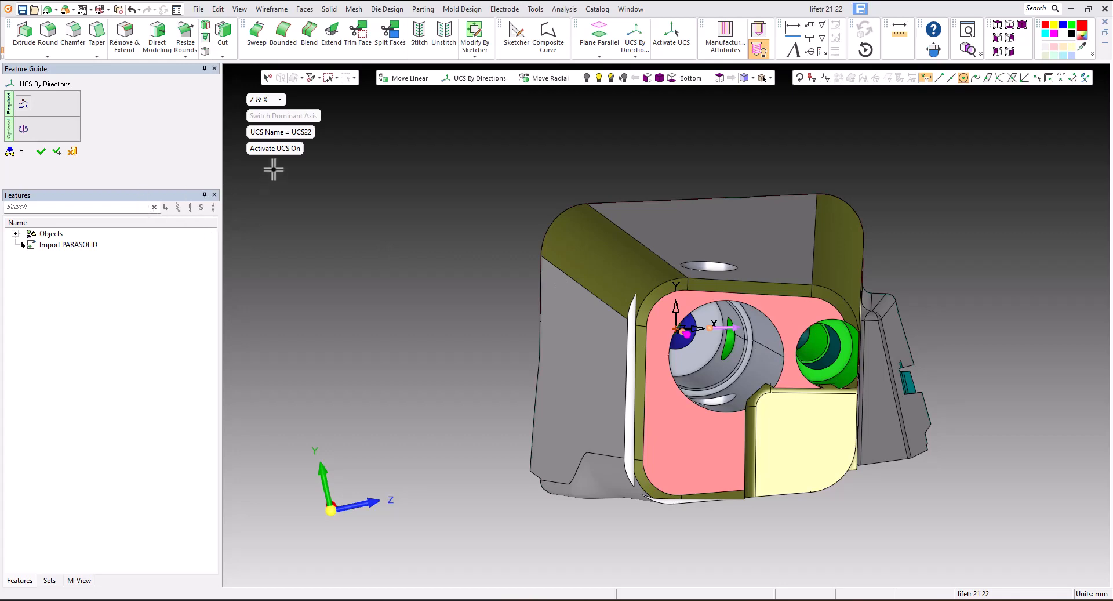
- Name the UCS 22, create it with activation on, and orient the view square to its XY plane
{"action": "left_click", "coordinate": [286, 148]}
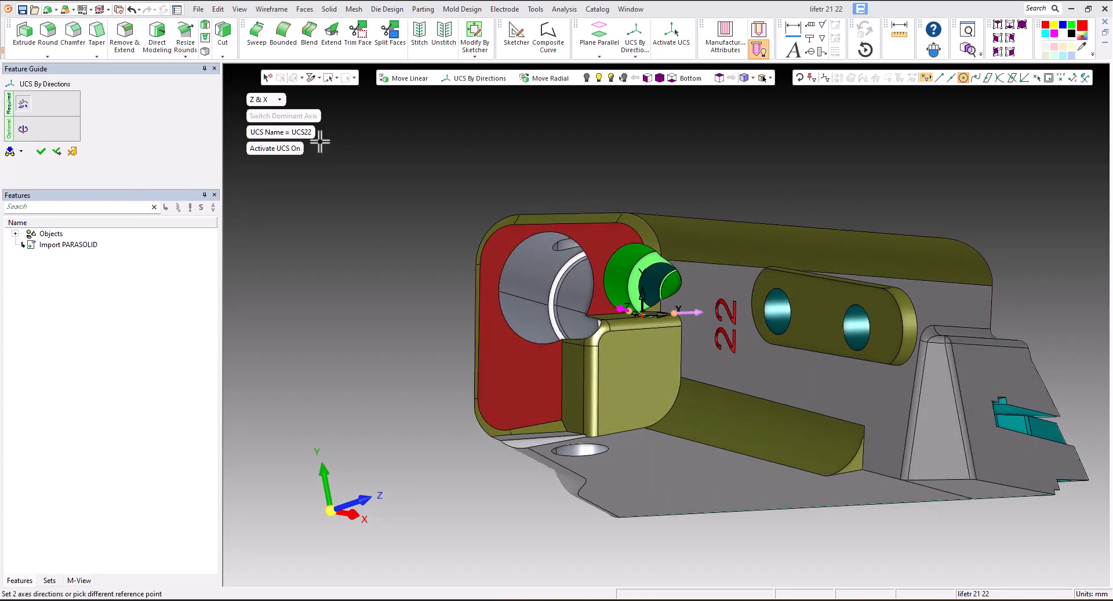
{"action": "left_click", "coordinate": [297, 131]}
{"action": "type", "text": "22"}
{"action": "key", "text": "Return"}
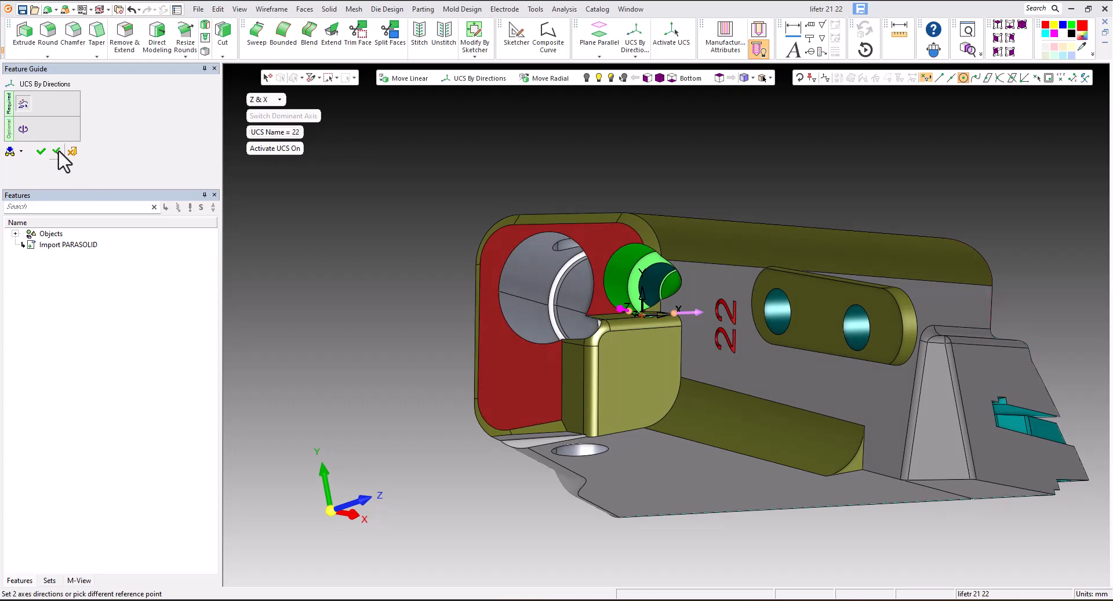
{"action": "left_click", "coordinate": [57, 152]}
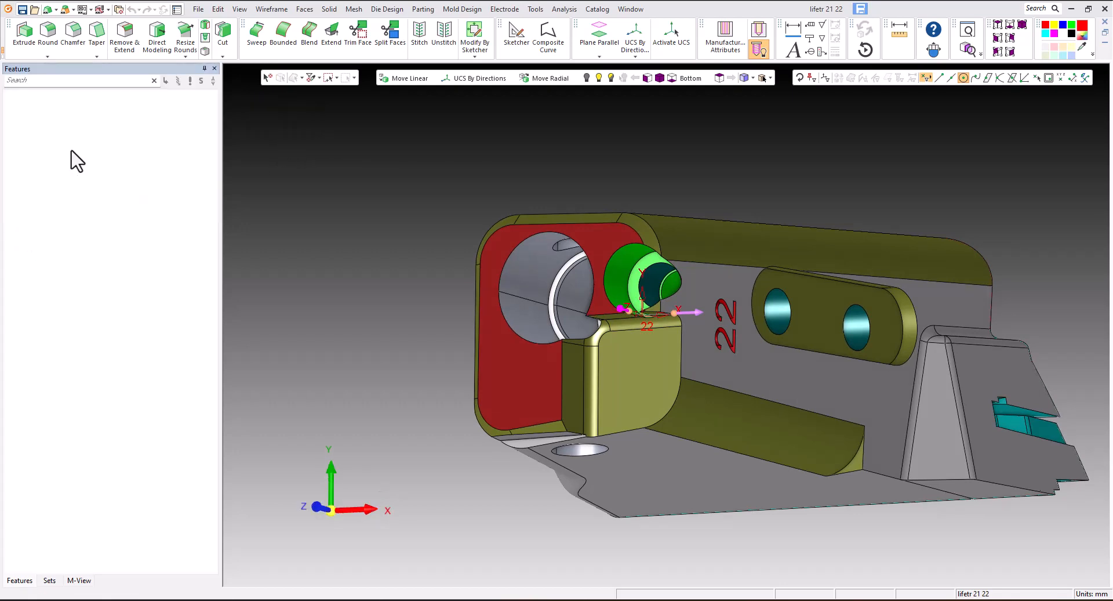
{"action": "left_click", "coordinate": [718, 77]}
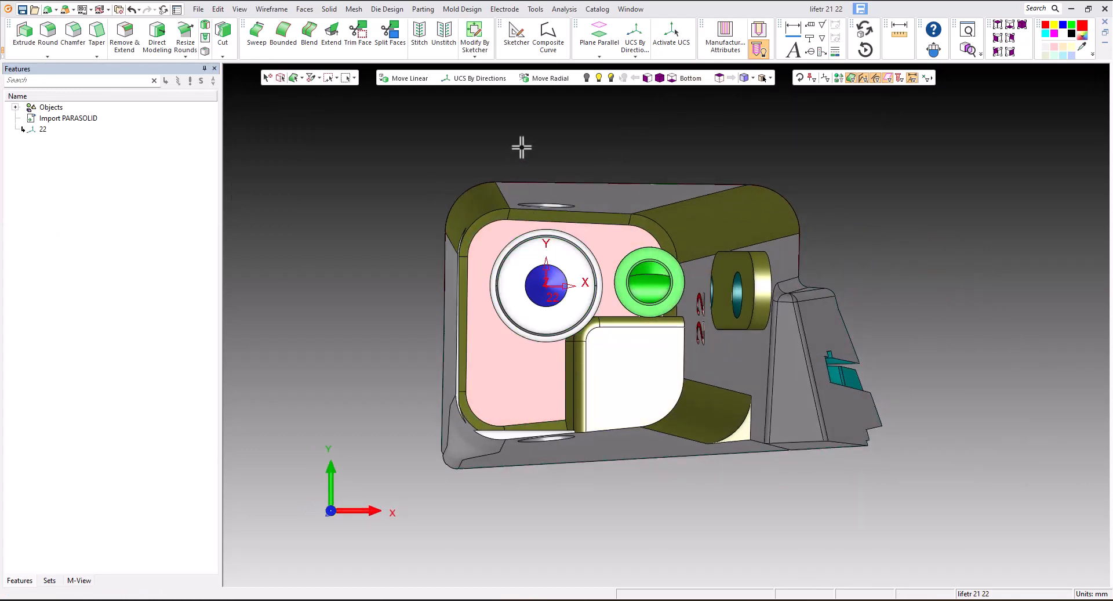
- Run a Direction Analysis on part 22 to examine its draft and undercuts, closing it and restoring the view square to the UCS
{"action": "left_click", "coordinate": [568, 10]}
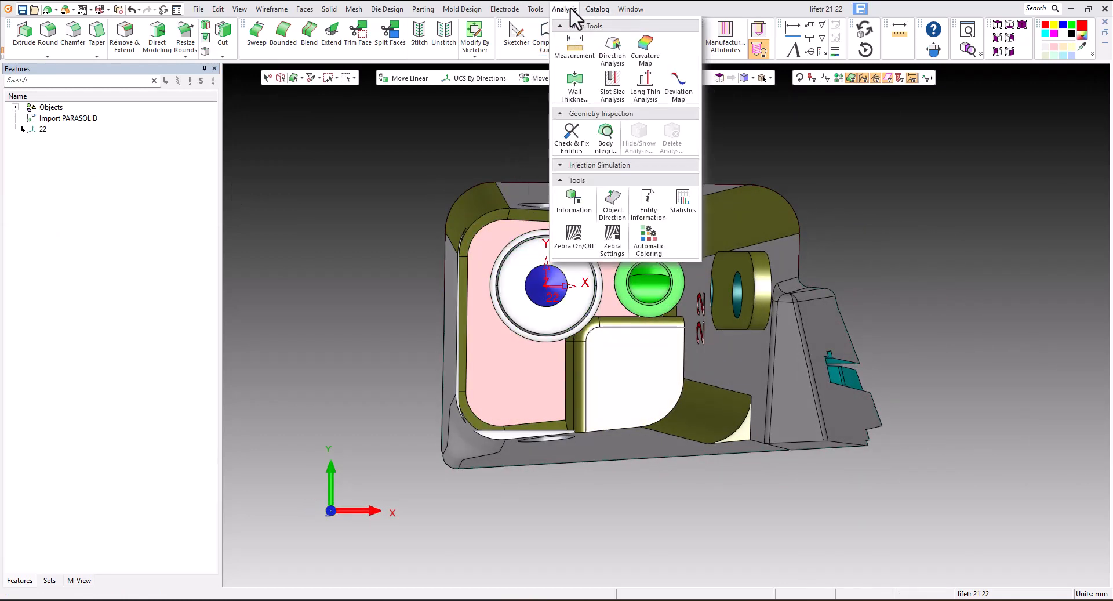
{"action": "left_click", "coordinate": [617, 59]}
{"action": "left_click", "coordinate": [521, 231]}
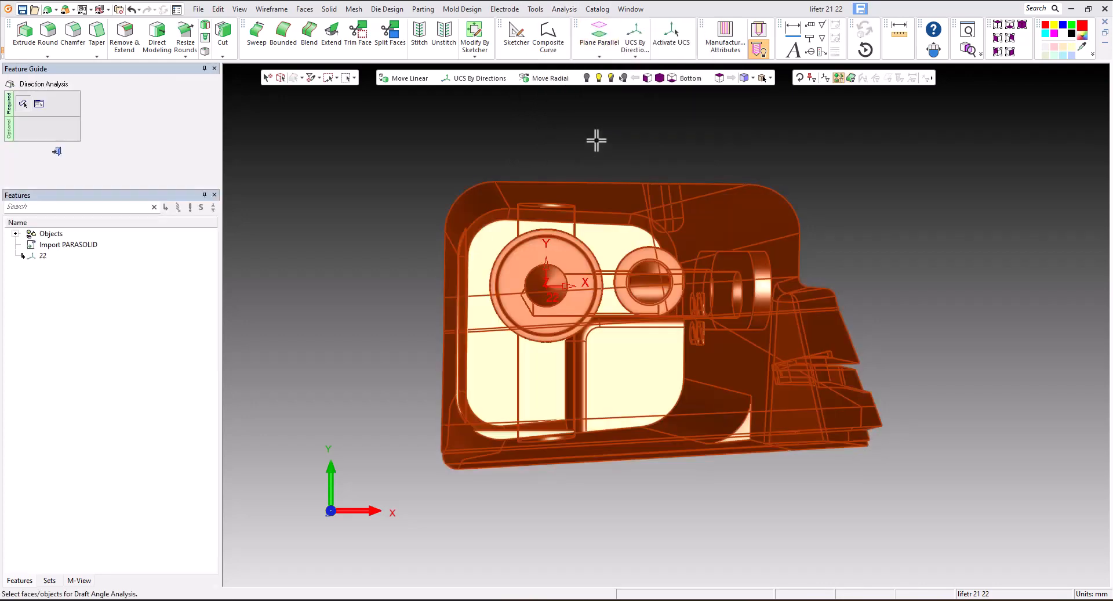
{"action": "middle_click", "coordinate": [597, 140]}
{"action": "left_click_drag", "start_coordinate": [594, 174], "coordinate": [599, 137], "text": "ctrl"}
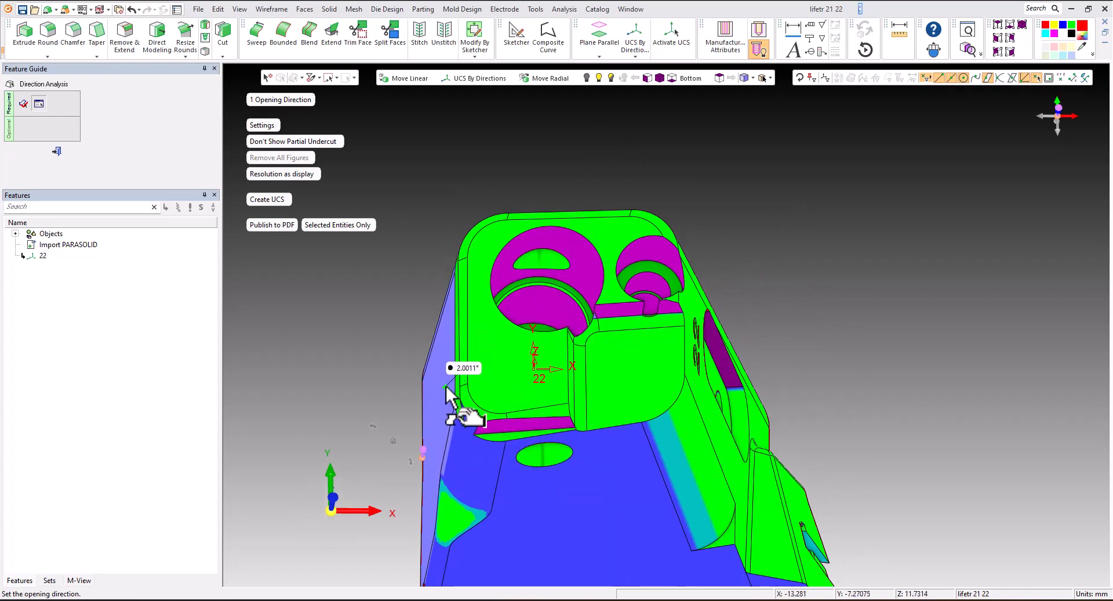
{"action": "left_click", "coordinate": [56, 152]}
{"action": "left_click", "coordinate": [719, 77]}
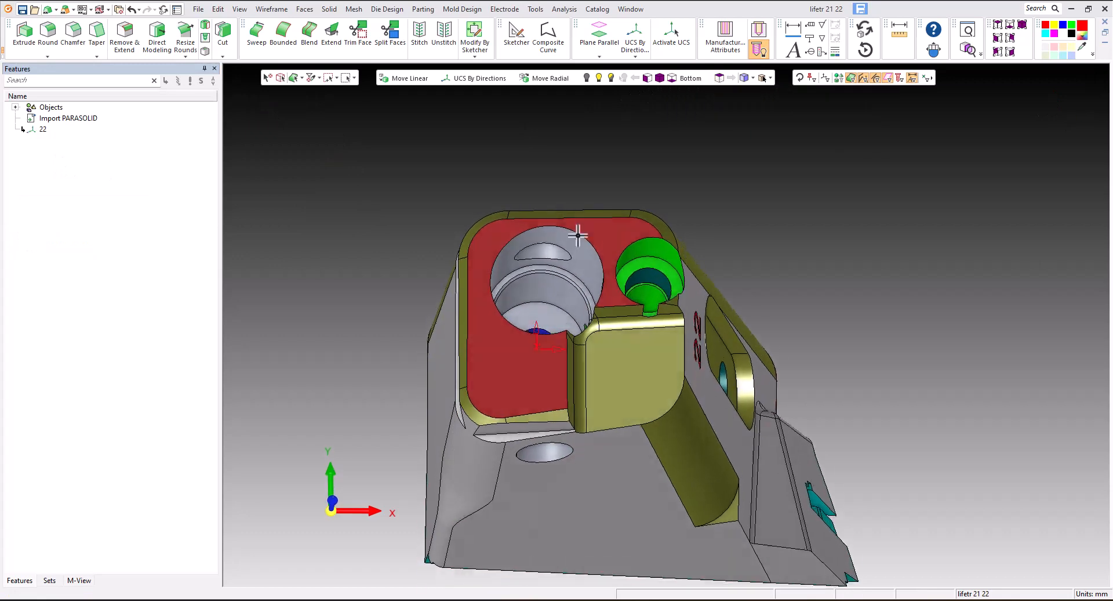
- Bring part 21 into view and rotate it square to the flat floor of the large hole in its end face
{"action": "scroll", "coordinate": [601, 214], "scroll_direction": "down", "scroll_amount": 8}
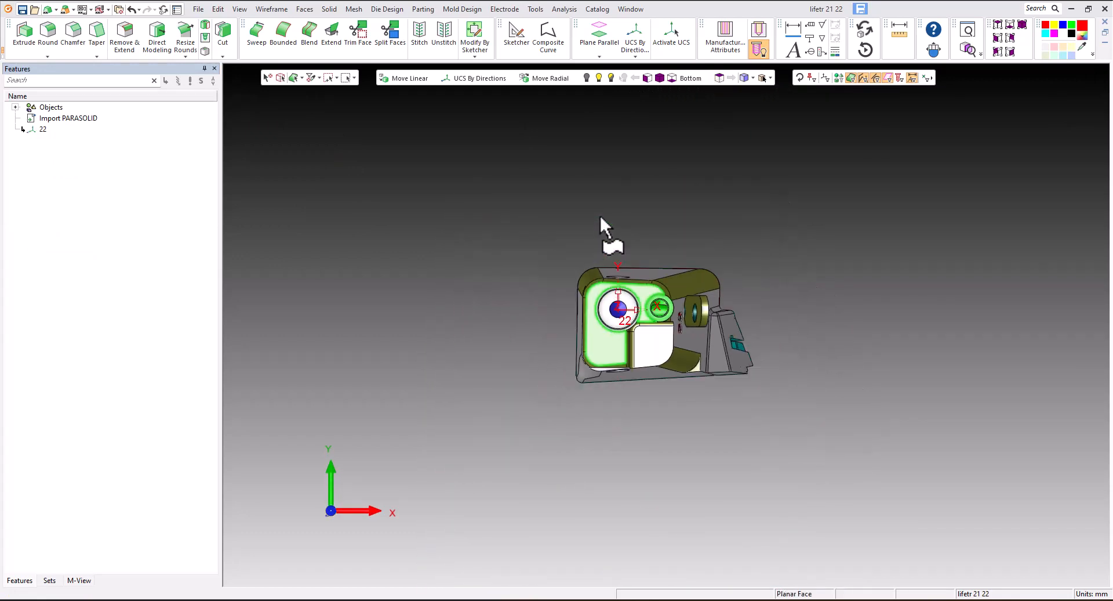
{"action": "scroll", "coordinate": [558, 458], "scroll_direction": "up", "scroll_amount": 5}
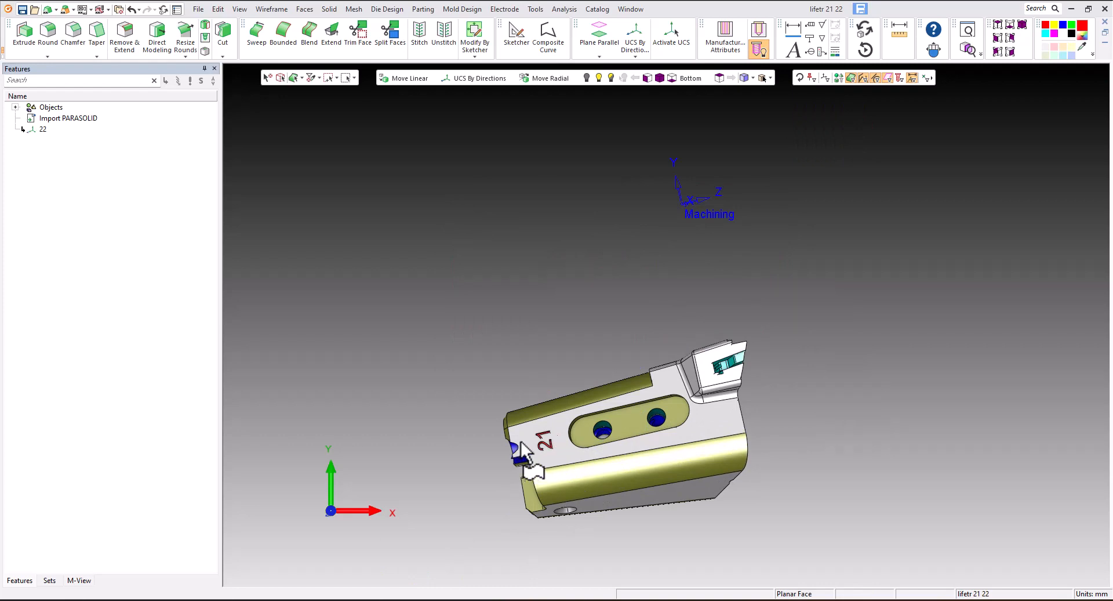
{"action": "middle_click_drag", "start_coordinate": [522, 442], "coordinate": [676, 416]}
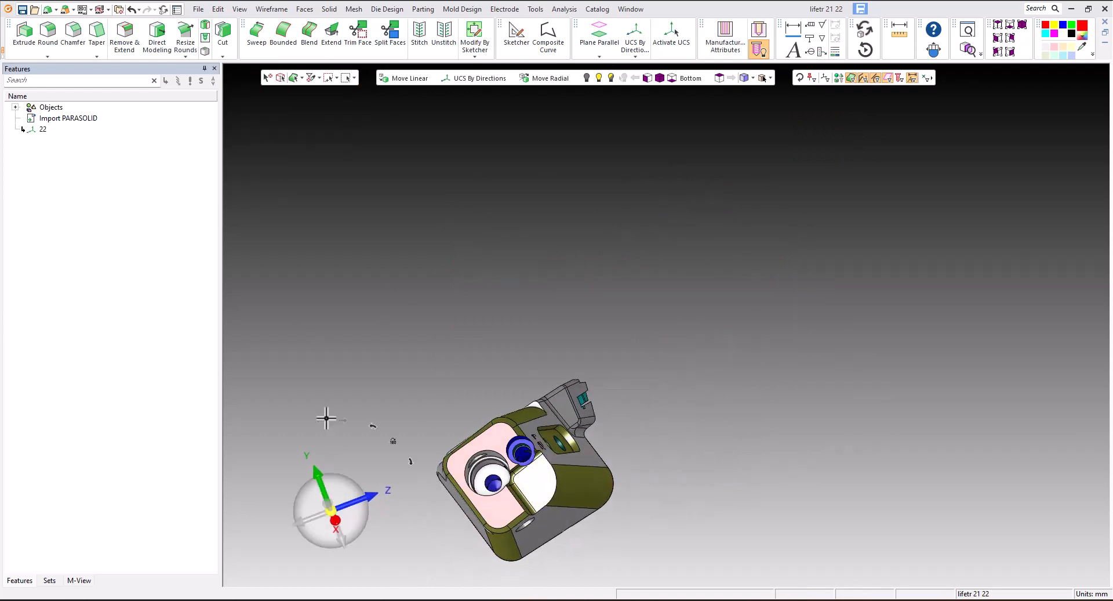
{"action": "mouse_move", "coordinate": [247, 396]}
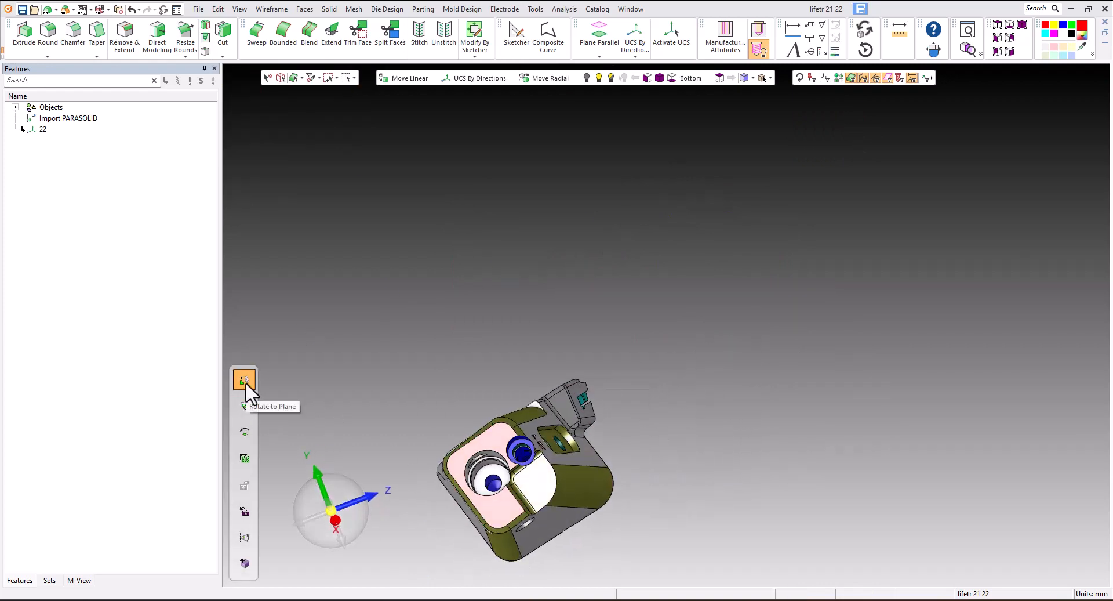
{"action": "left_click", "coordinate": [245, 382]}
{"action": "left_click", "coordinate": [503, 475]}
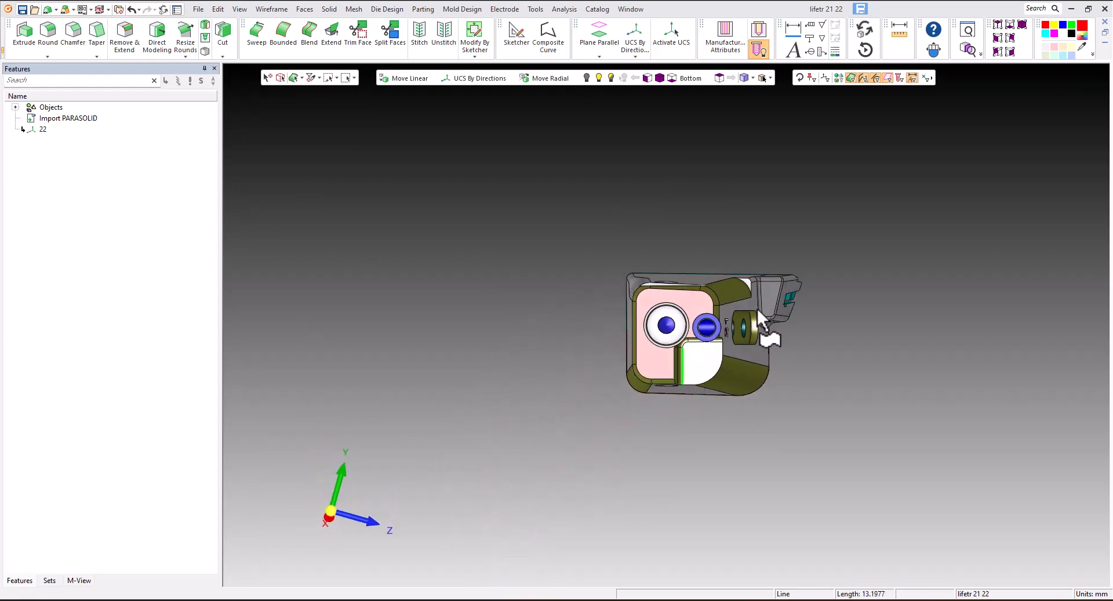
{"action": "scroll", "coordinate": [757, 316], "scroll_direction": "up", "scroll_amount": 5}
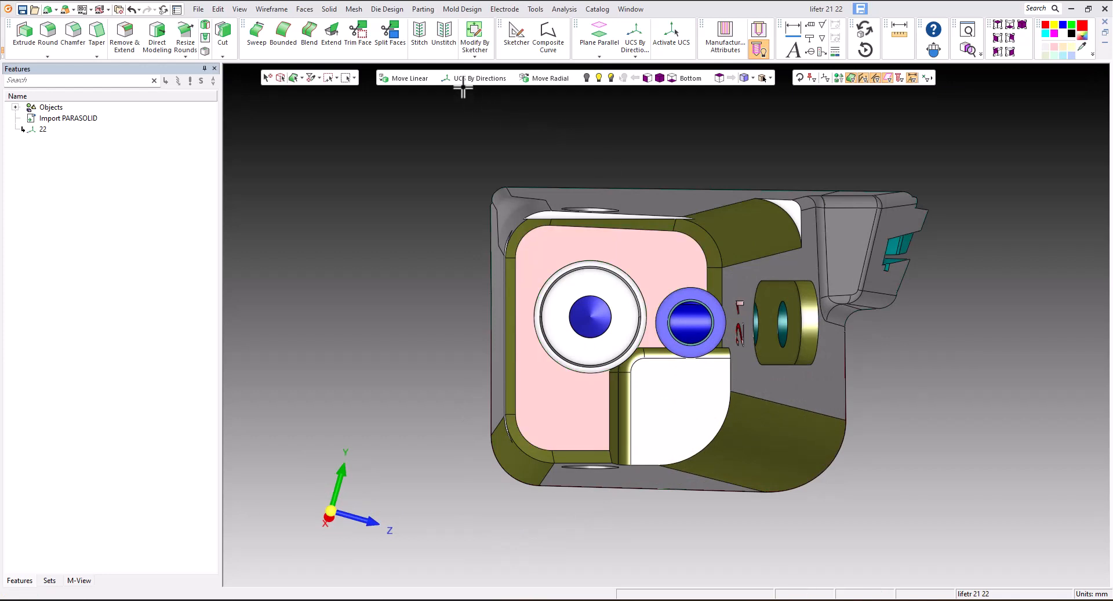
- Place a UCS By Directions origin at the centre of part 21's large hole and define it by its X & Y axes
{"action": "left_click", "coordinate": [459, 78]}
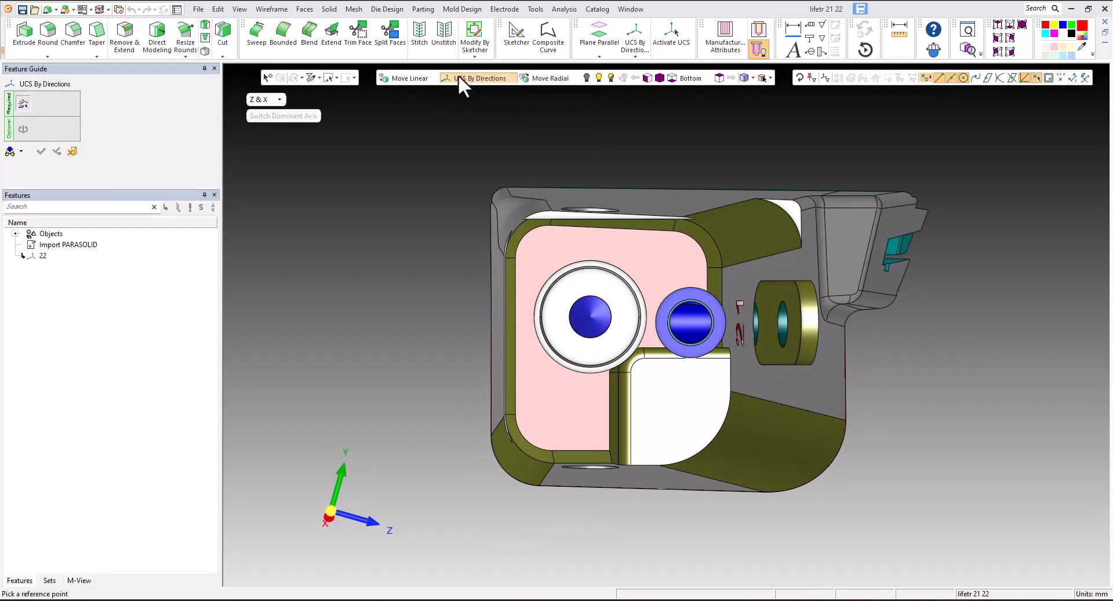
{"action": "left_click", "coordinate": [963, 78]}
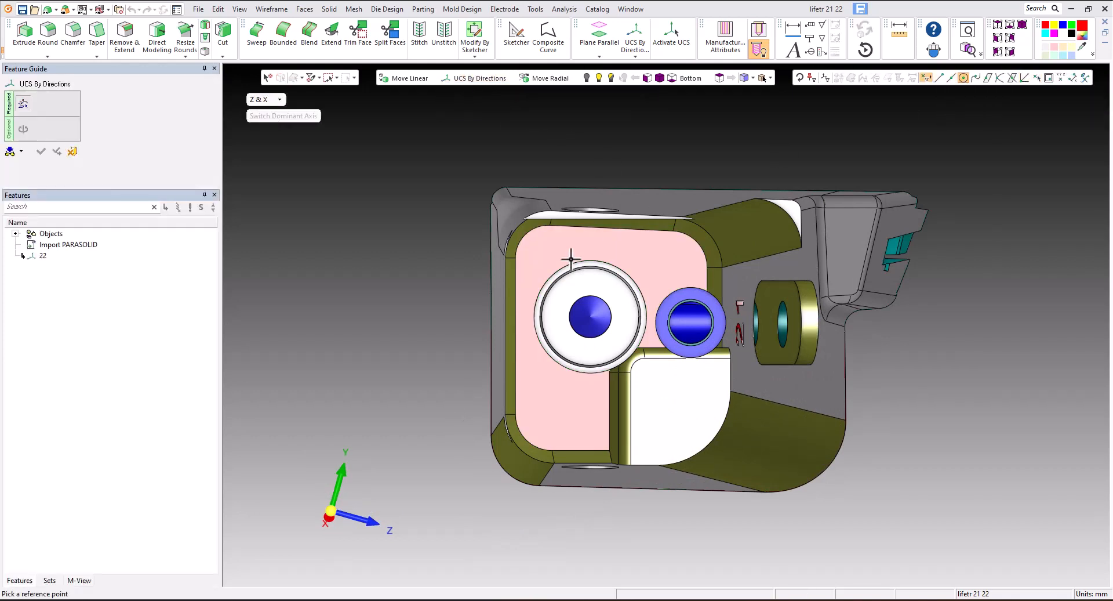
{"action": "left_click", "coordinate": [602, 304]}
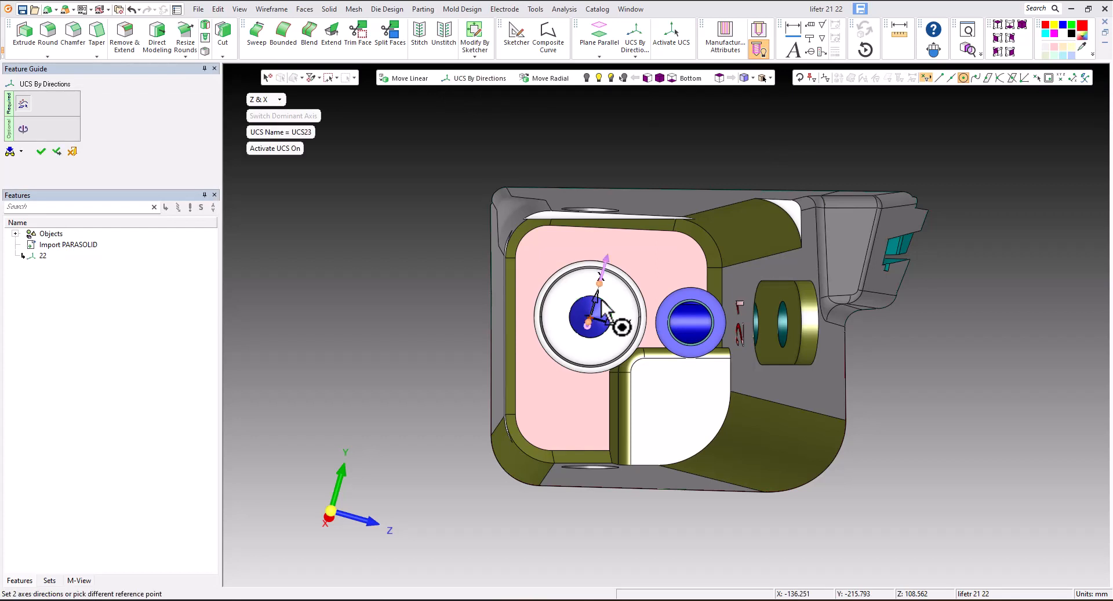
{"action": "left_click", "coordinate": [264, 99]}
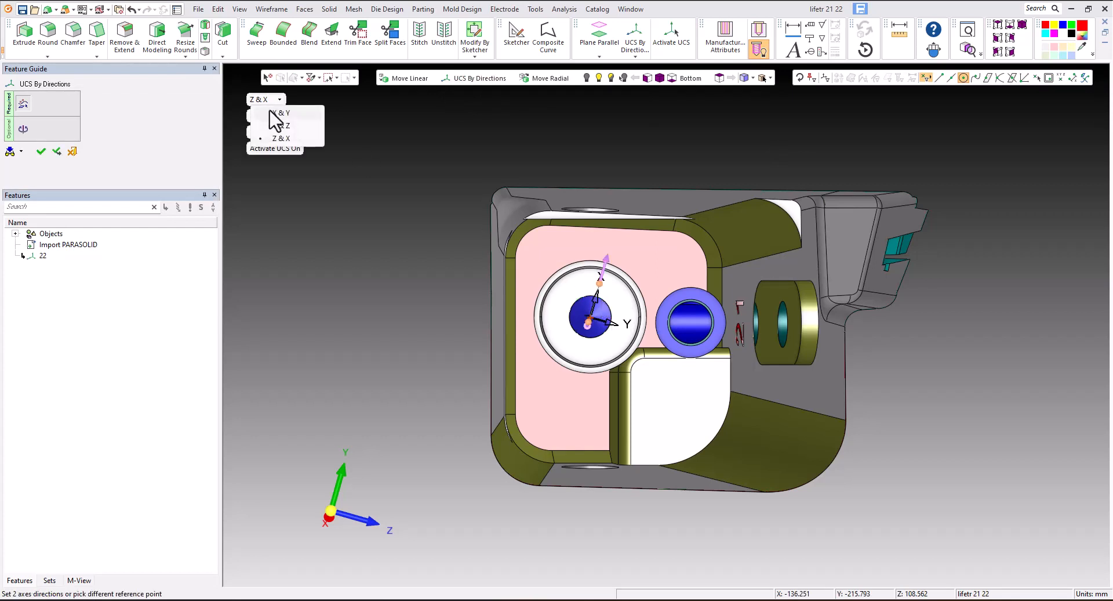
{"action": "left_click", "coordinate": [273, 113]}
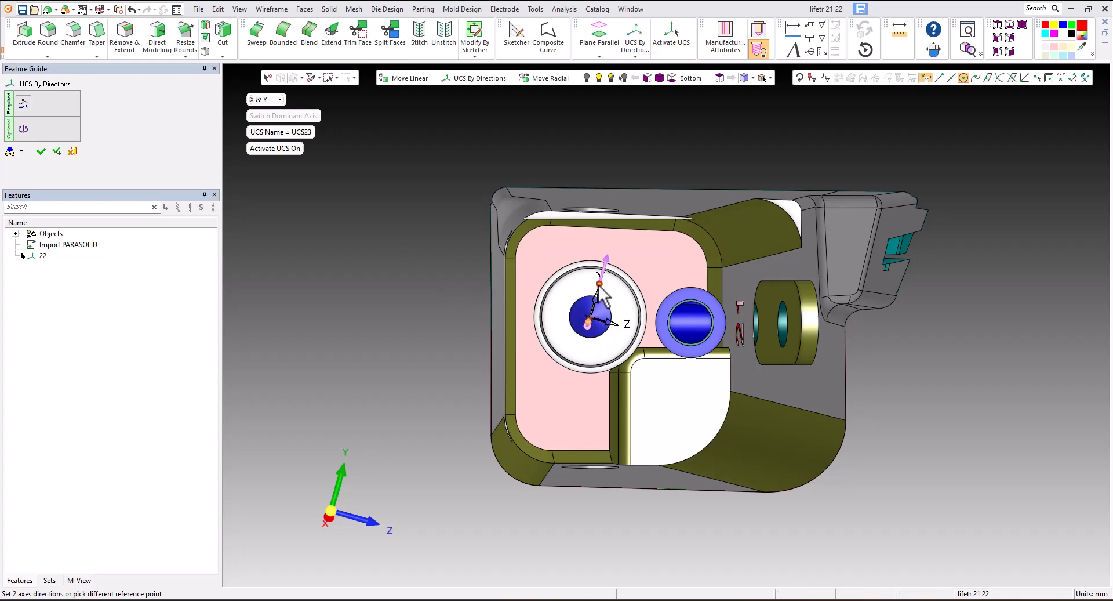
- Align the UCS X axis with the horizontal straight edge and its Y axis with the vertical straight edge of part 21's end face
{"action": "left_click", "coordinate": [588, 322]}
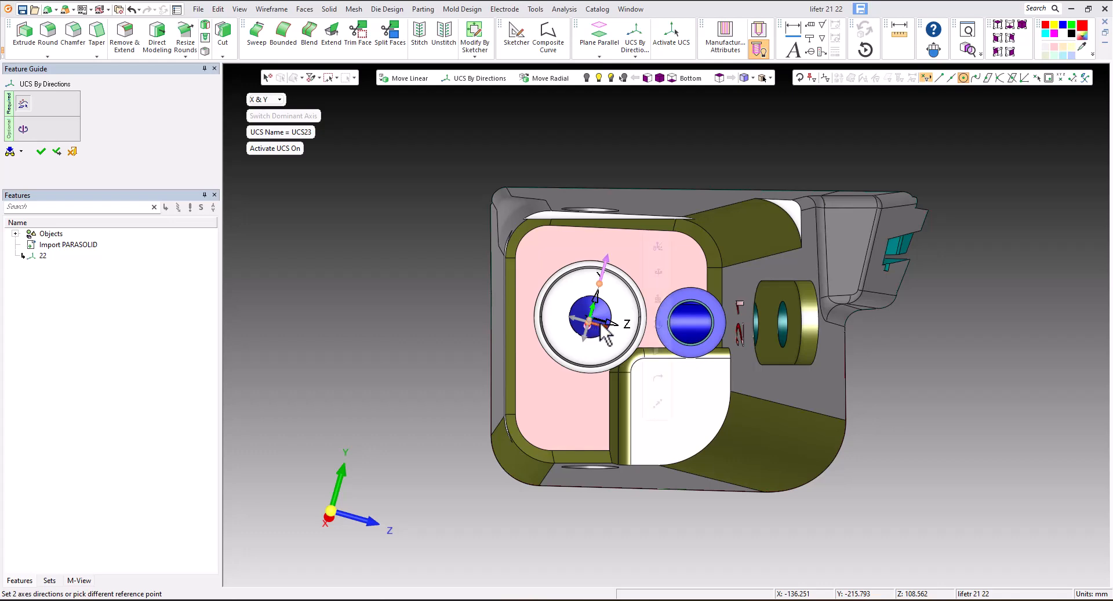
{"action": "left_click", "coordinate": [658, 380]}
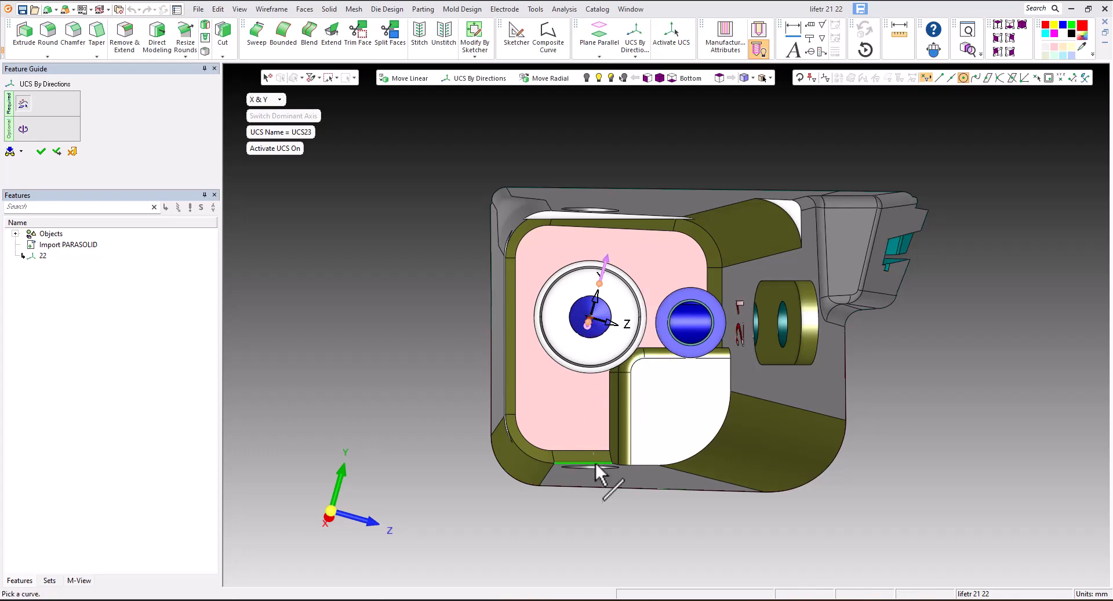
{"action": "left_click", "coordinate": [583, 219]}
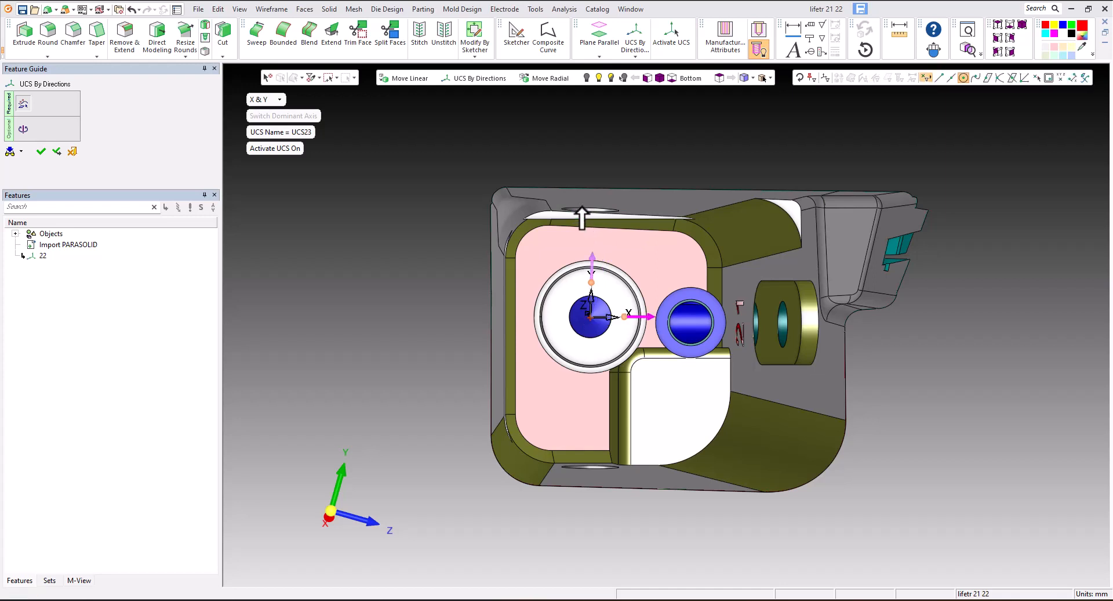
{"action": "left_click", "coordinate": [592, 283]}
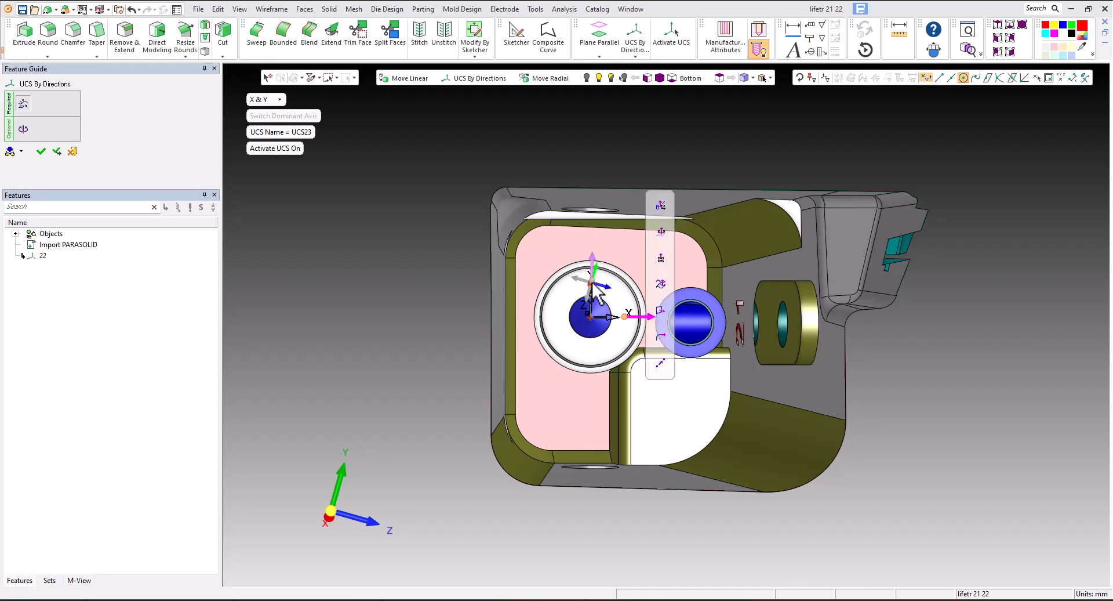
{"action": "left_click", "coordinate": [660, 335]}
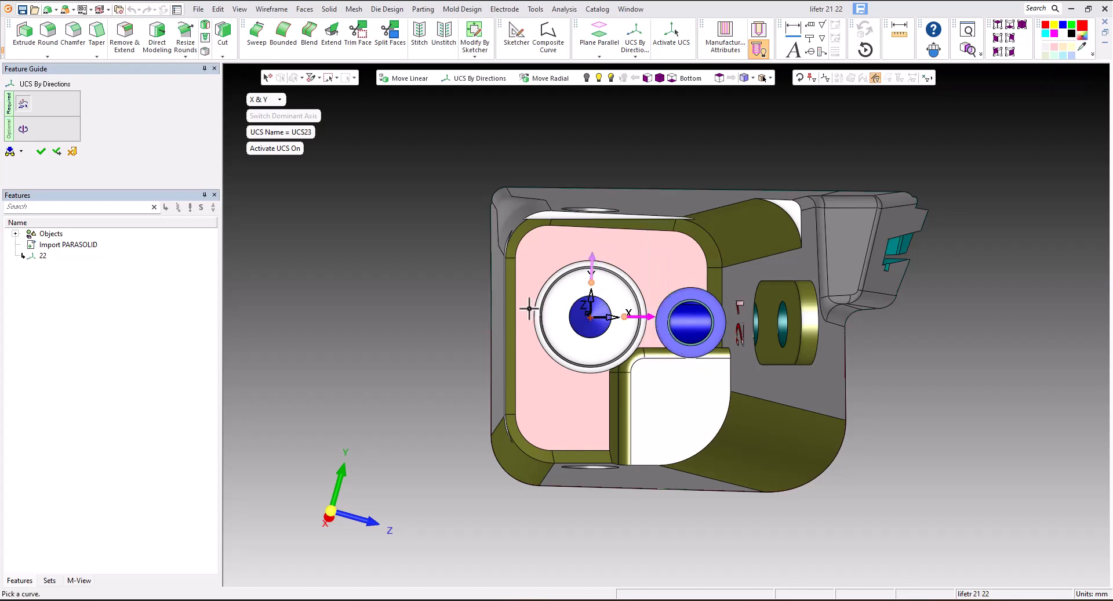
{"action": "left_click", "coordinate": [505, 297]}
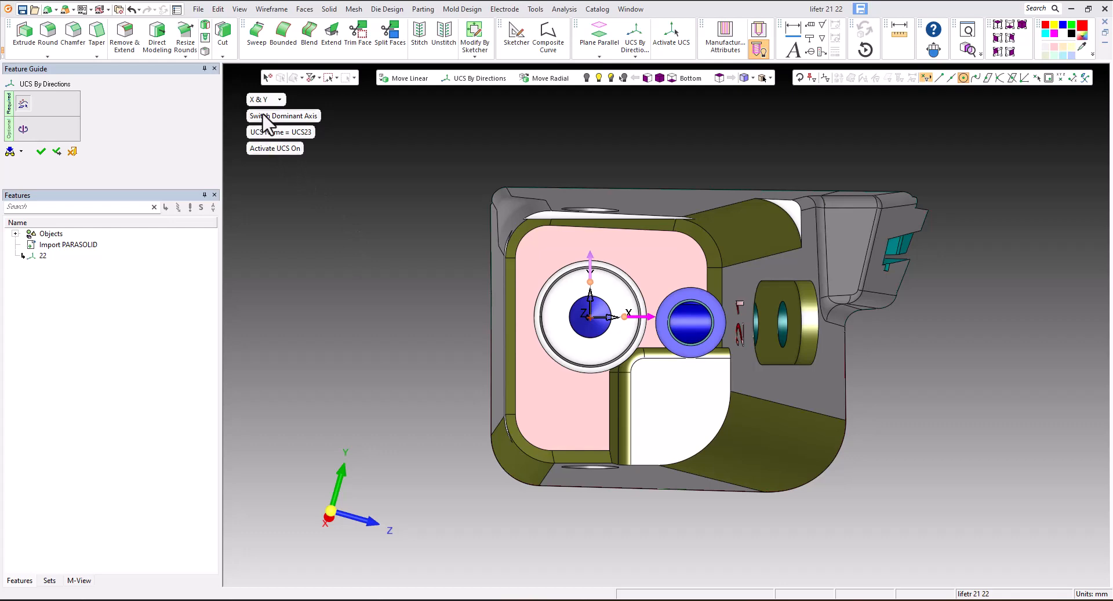
- Switch the UCS definition to Z & X and align the Z axis along the lengthwise edge in the large hole's wall
{"action": "left_click", "coordinate": [265, 100]}
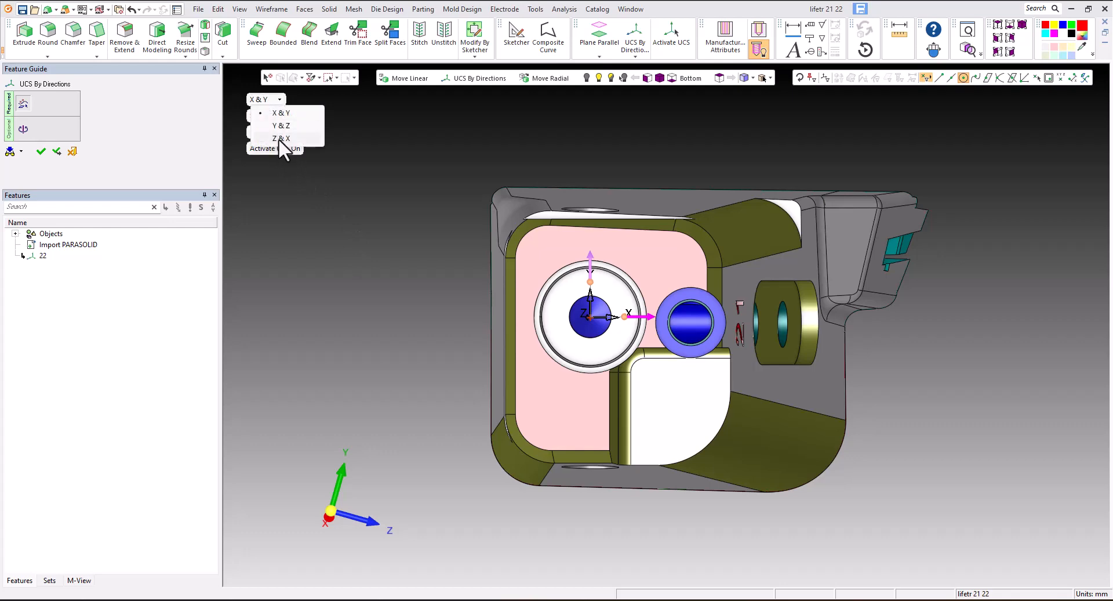
{"action": "left_click", "coordinate": [280, 138]}
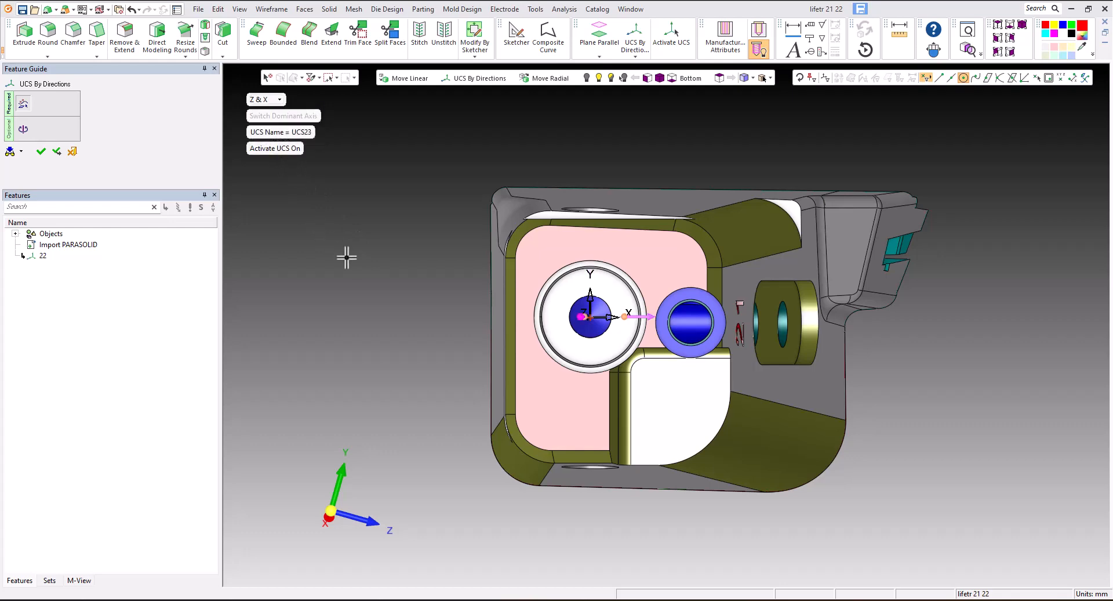
{"action": "left_click", "coordinate": [591, 316]}
{"action": "left_click", "coordinate": [597, 316]}
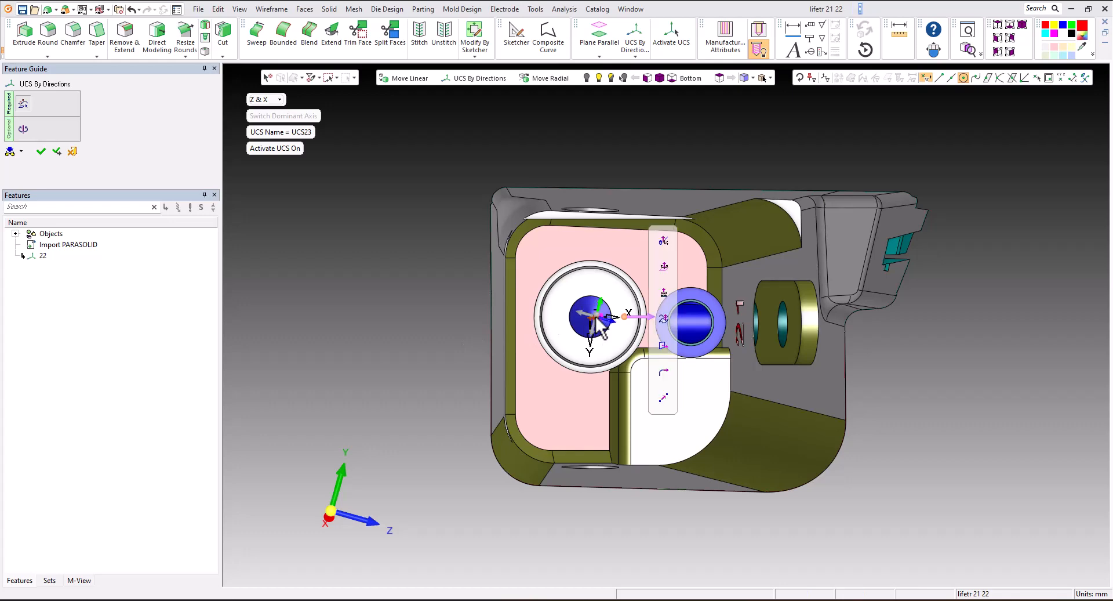
{"action": "left_click", "coordinate": [663, 372]}
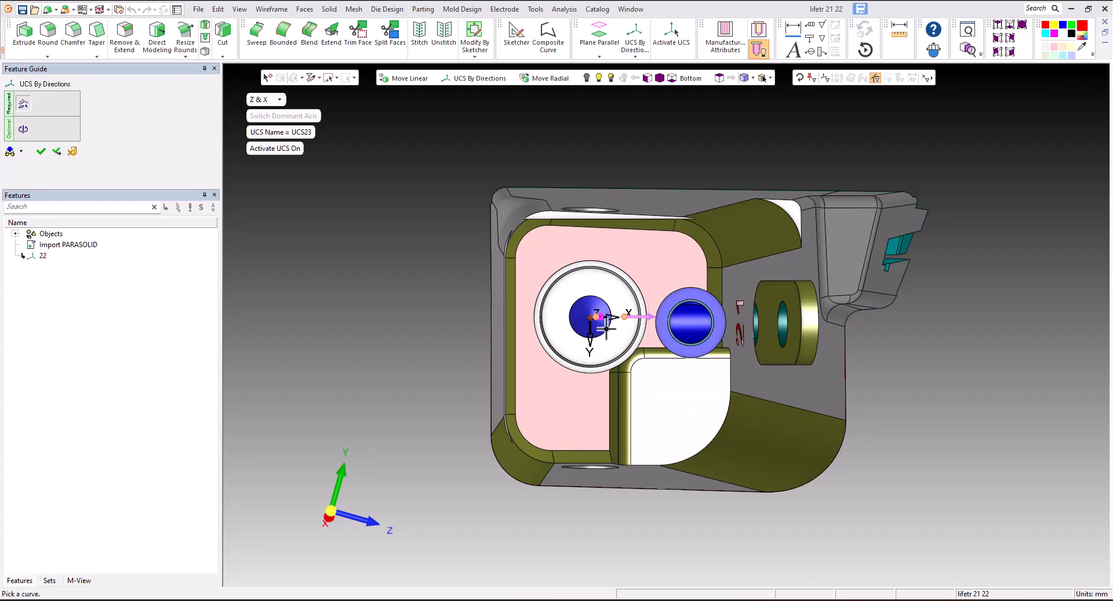
{"action": "middle_click_drag", "start_coordinate": [656, 342], "coordinate": [636, 295]}
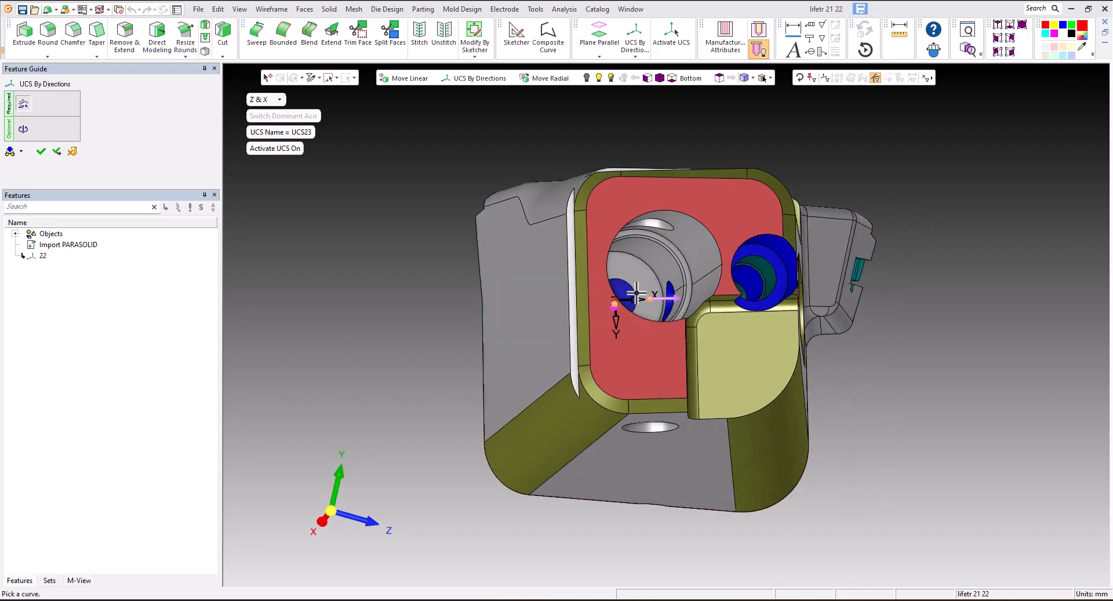
{"action": "left_click", "coordinate": [705, 276]}
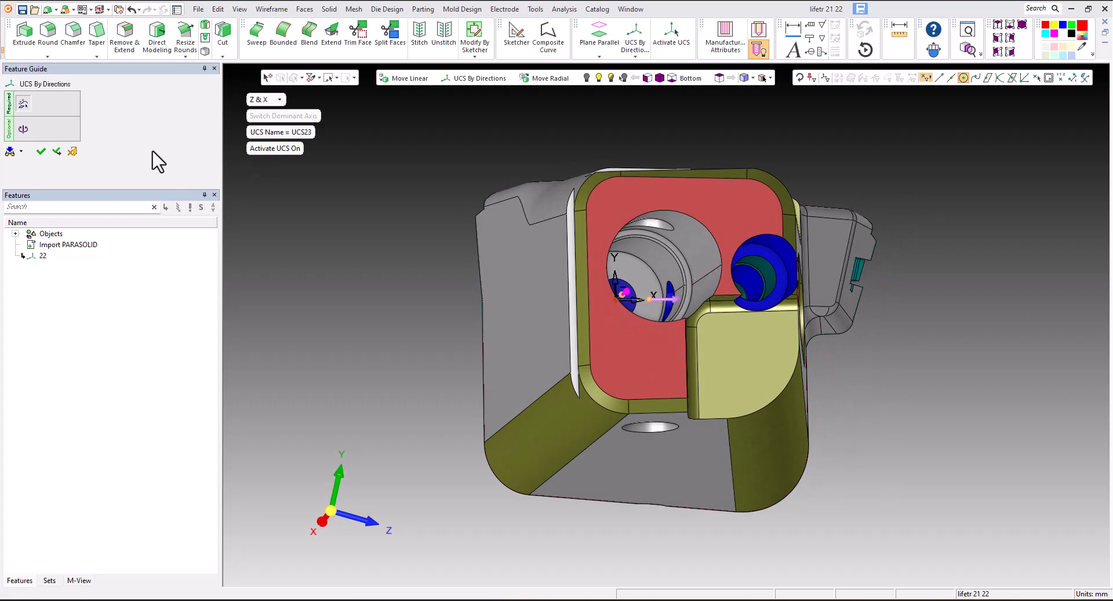
- Name the UCS 21 and create it with activation on
{"action": "left_click", "coordinate": [298, 132]}
{"action": "middle_click_drag", "start_coordinate": [492, 158], "coordinate": [447, 147]}
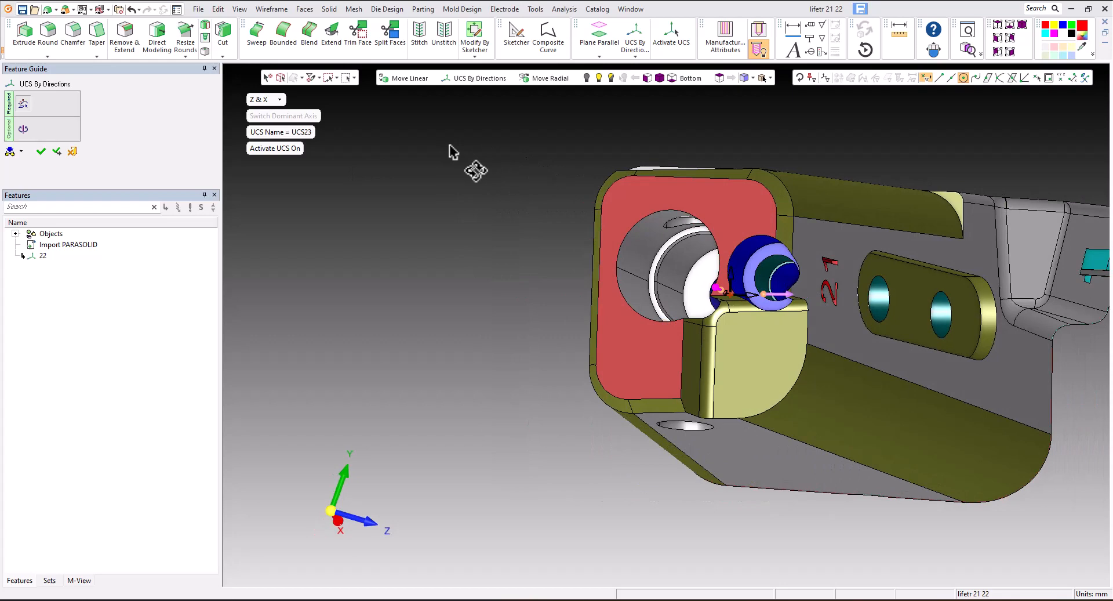
{"action": "left_click", "coordinate": [293, 132]}
{"action": "type", "text": "21"}
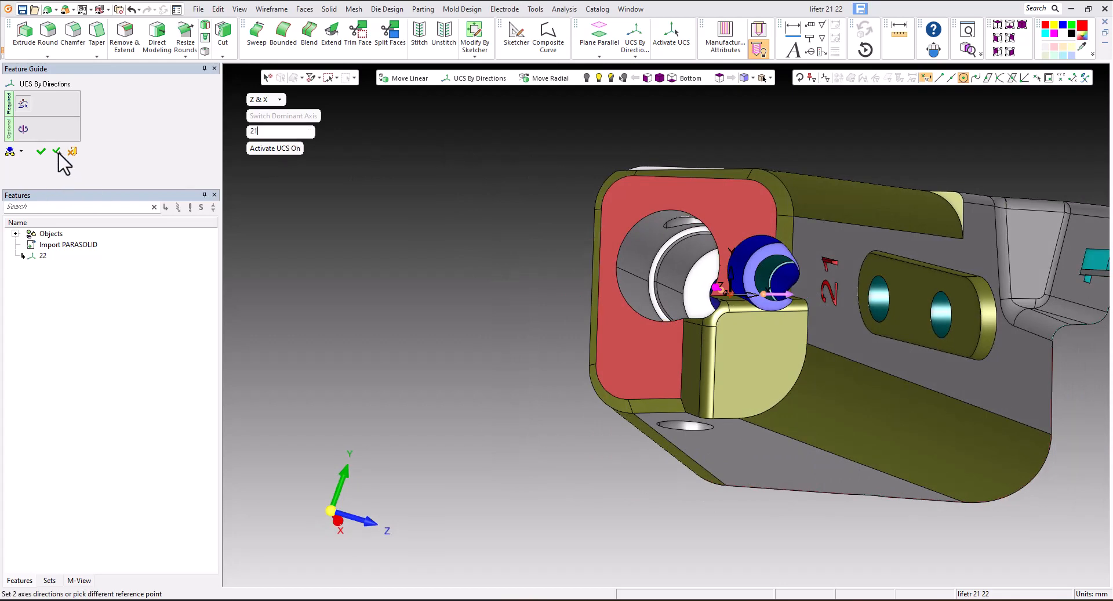
{"action": "key", "text": "Return"}
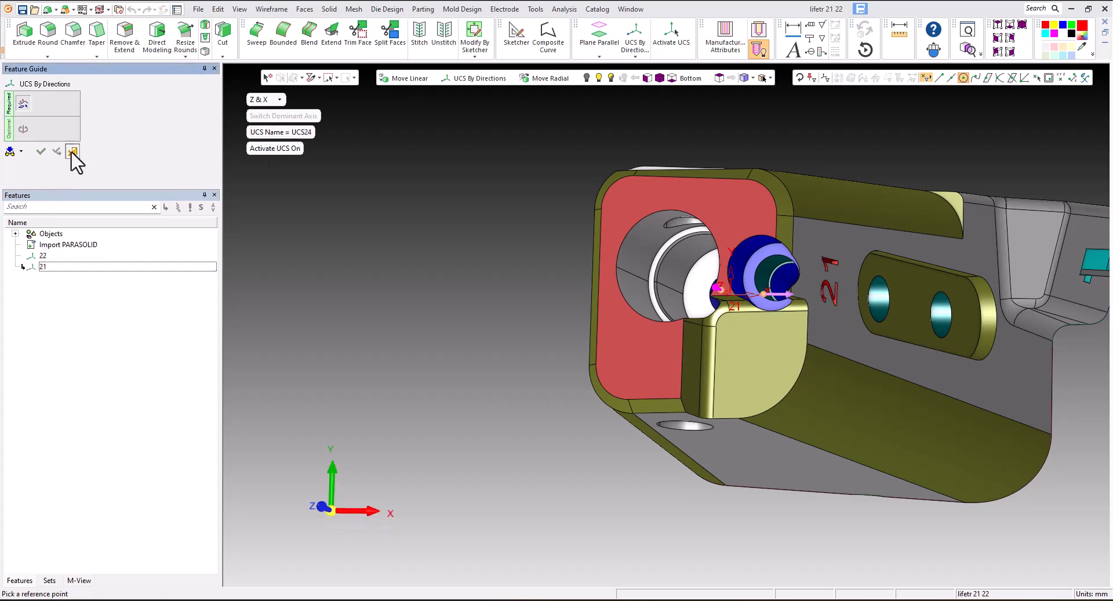
{"action": "left_click", "coordinate": [72, 152]}
- Orient the view square to UCS 21 and run a Direction Analysis on part 21 to examine its draft and undercuts, closing it at the end
{"action": "left_click", "coordinate": [719, 79]}
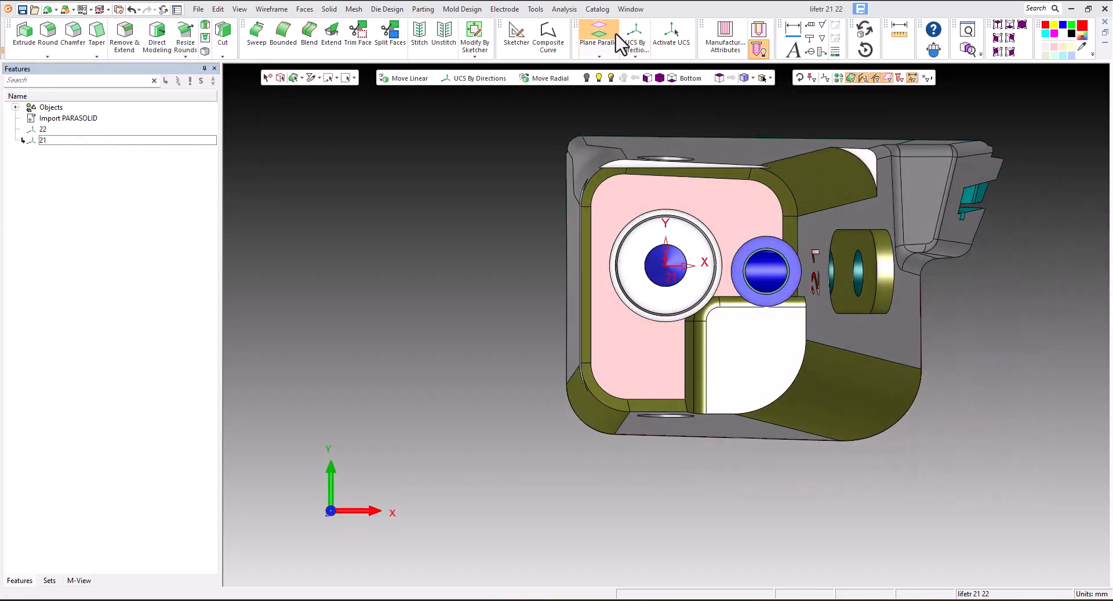
{"action": "left_click", "coordinate": [565, 9]}
{"action": "left_click", "coordinate": [618, 51]}
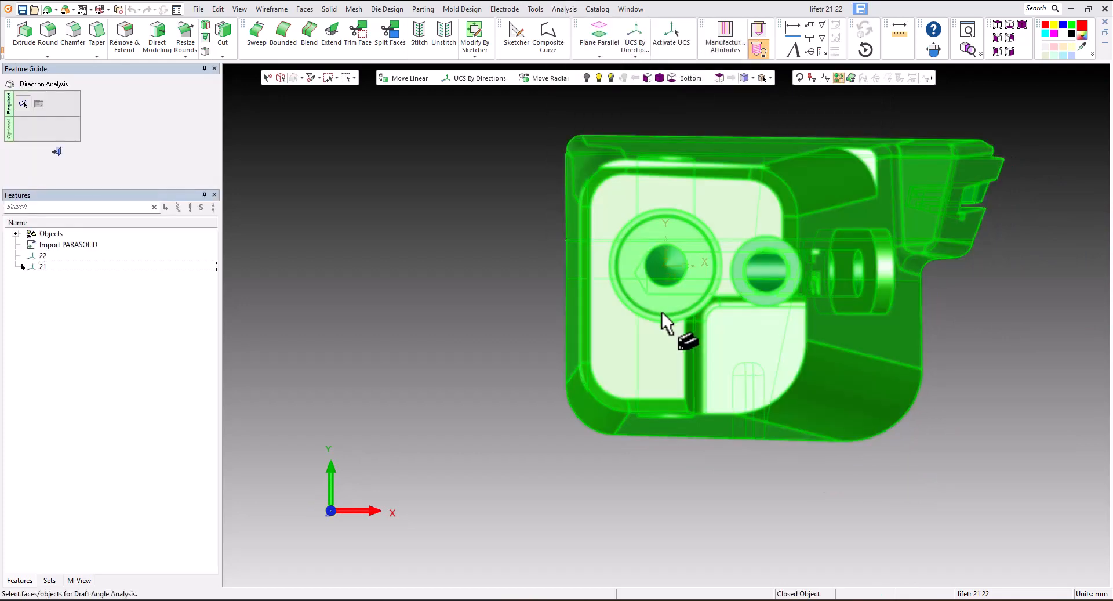
{"action": "left_click", "coordinate": [662, 312]}
{"action": "middle_click", "coordinate": [405, 251]}
{"action": "left_click_drag", "start_coordinate": [622, 261], "coordinate": [634, 229], "text": "ctrl"}
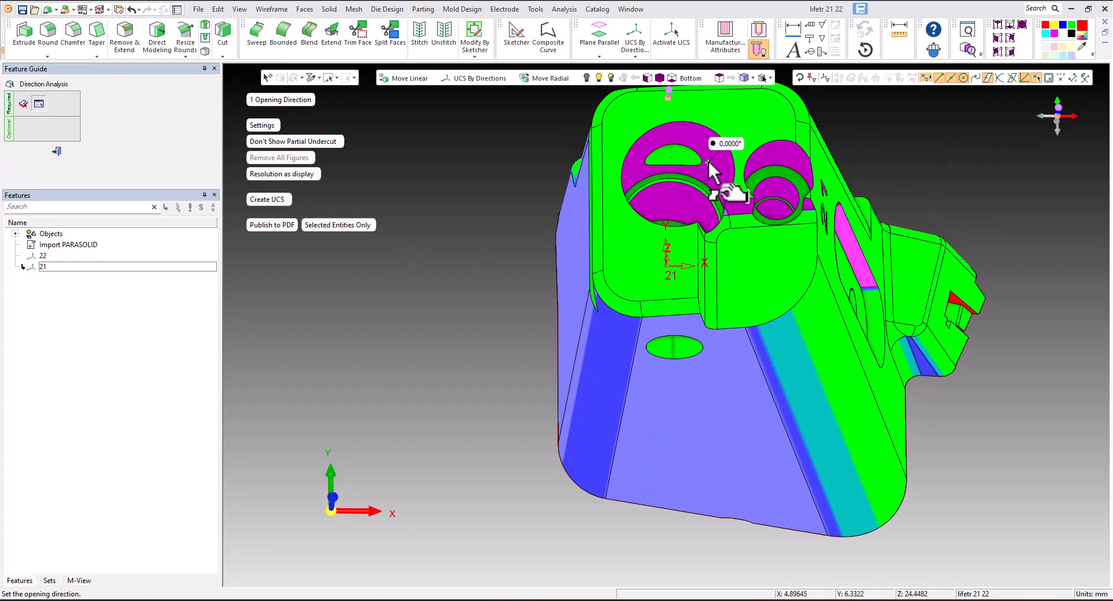
{"action": "left_click", "coordinate": [719, 84]}
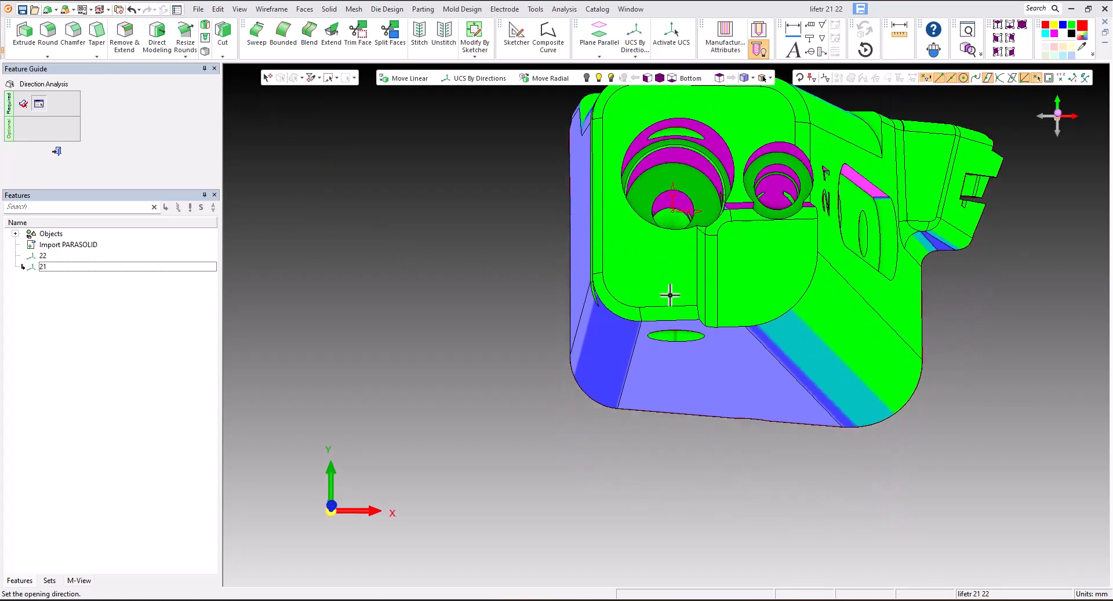
{"action": "scroll", "coordinate": [621, 348], "scroll_direction": "down", "scroll_amount": 3}
{"action": "scroll", "coordinate": [672, 187], "scroll_direction": "up", "scroll_amount": 3}
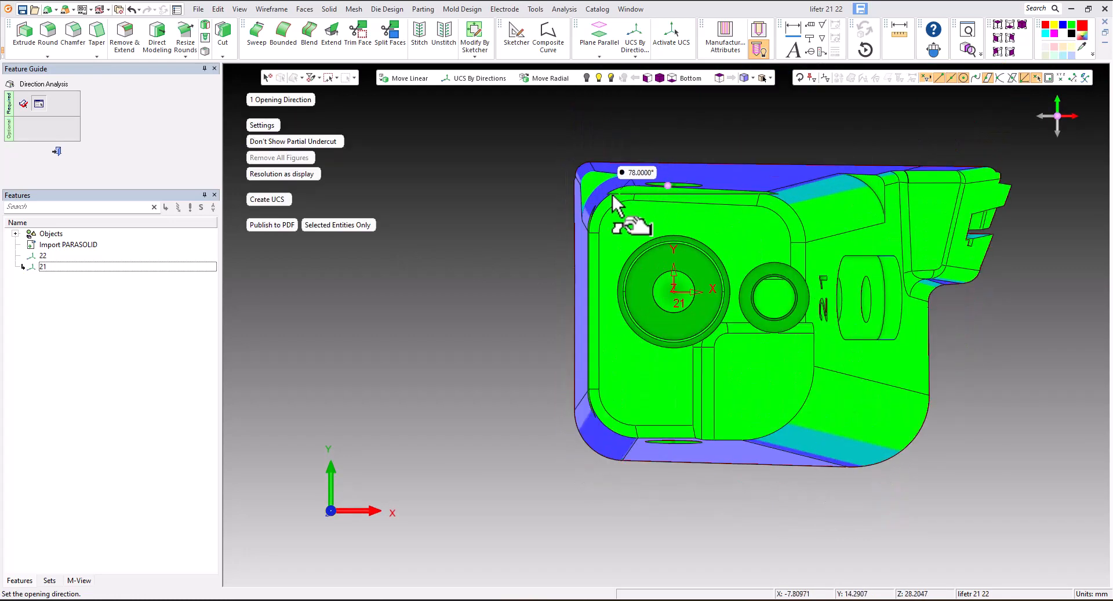
{"action": "left_click", "coordinate": [56, 150]}
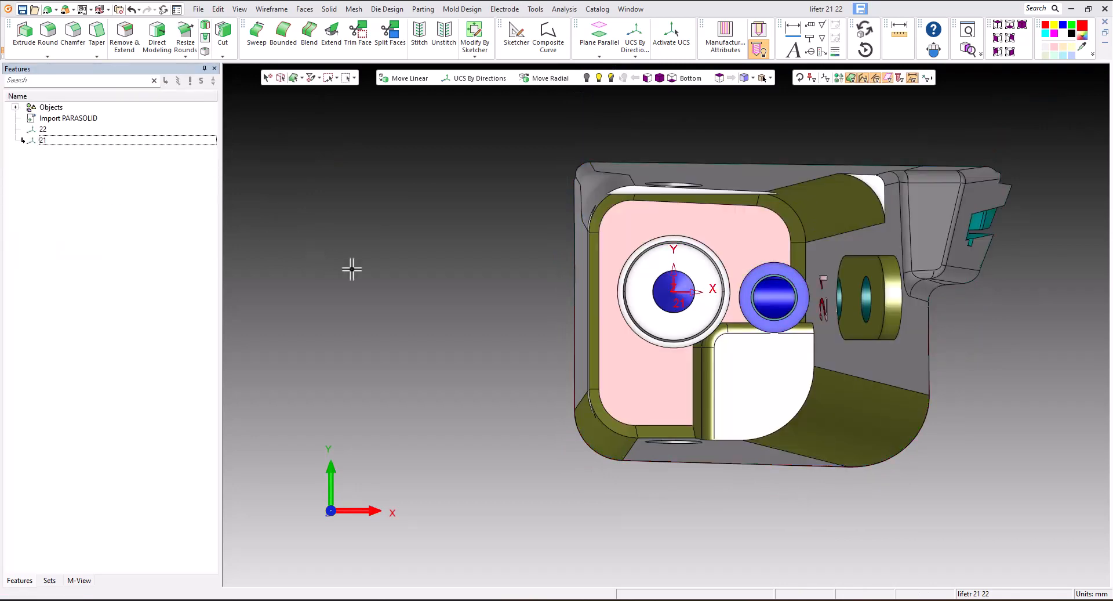
- Activate the Machining UCS through the UCS Manager and orient the view square to its XY plane with both parts in sight
{"action": "scroll", "coordinate": [326, 313], "scroll_direction": "down", "scroll_amount": 5}
{"action": "scroll", "coordinate": [639, 238], "scroll_direction": "up", "scroll_amount": 2}
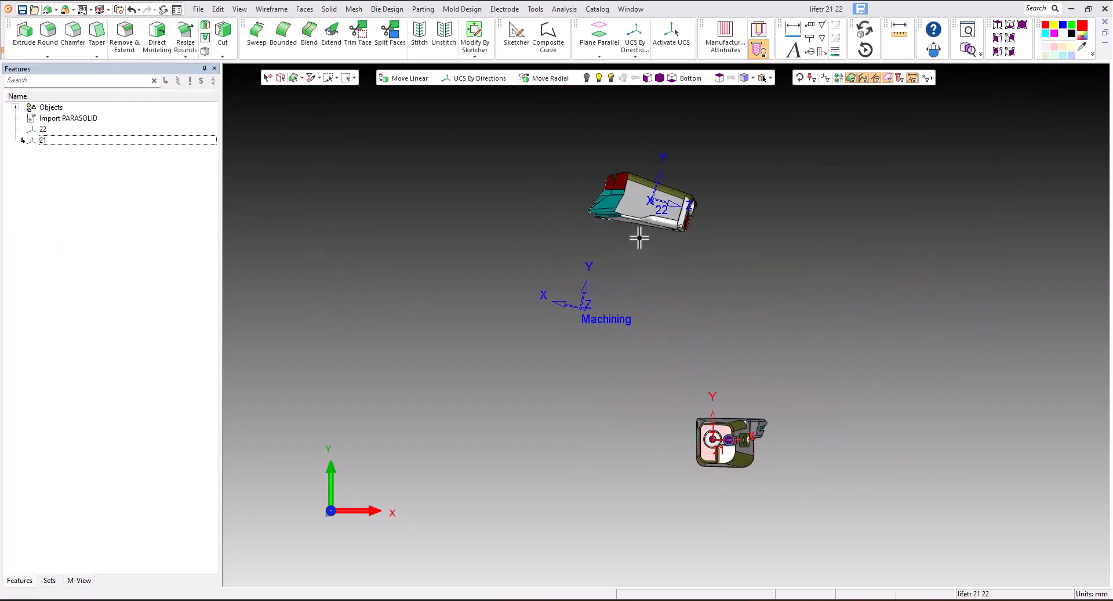
{"action": "scroll", "coordinate": [685, 380], "scroll_direction": "up", "scroll_amount": 1}
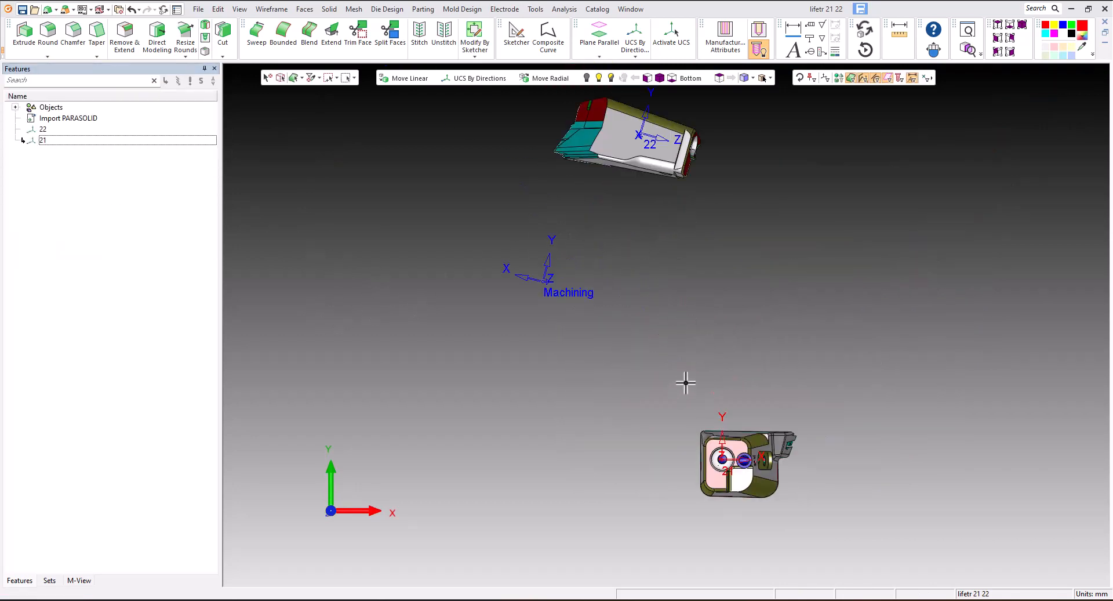
{"action": "double_click", "coordinate": [546, 282]}
{"action": "left_click", "coordinate": [584, 330]}
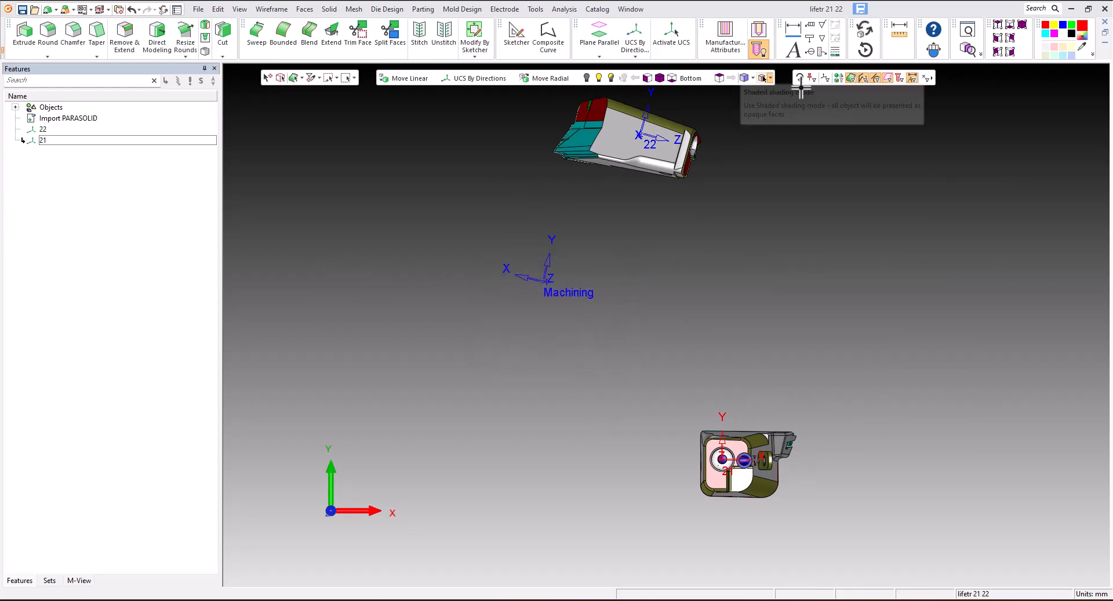
{"action": "left_click", "coordinate": [825, 77]}
{"action": "double_click", "coordinate": [430, 409]}
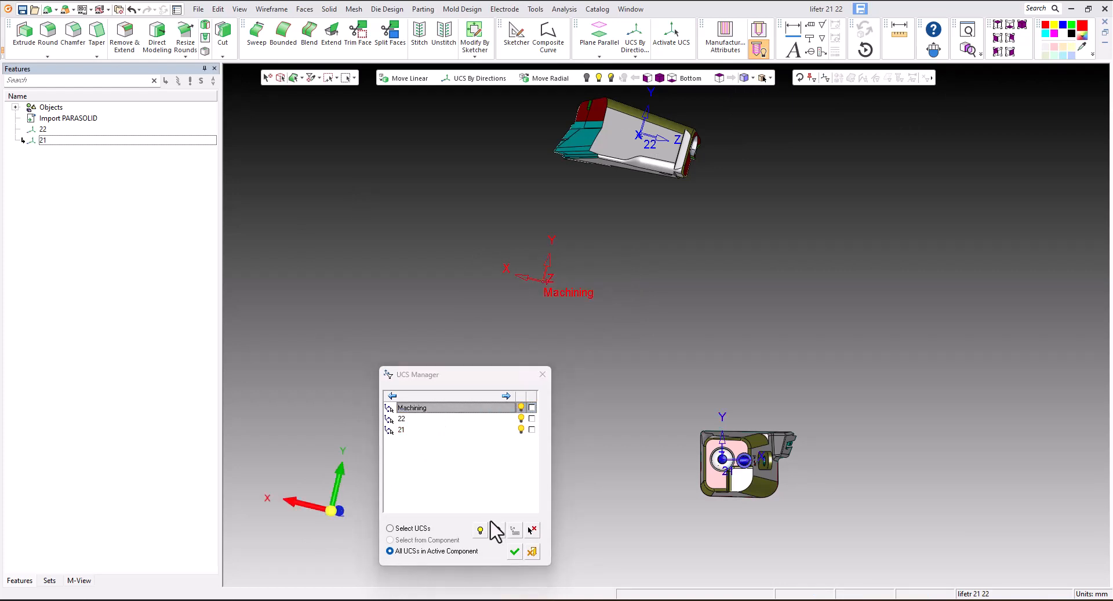
{"action": "left_click", "coordinate": [513, 552]}
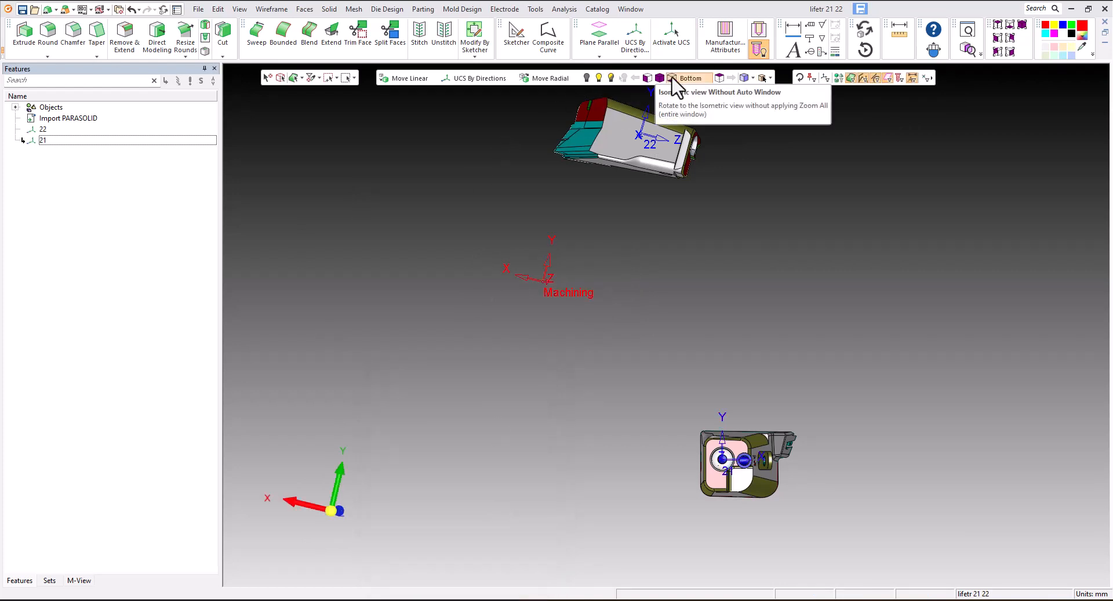
{"action": "left_click", "coordinate": [720, 77]}
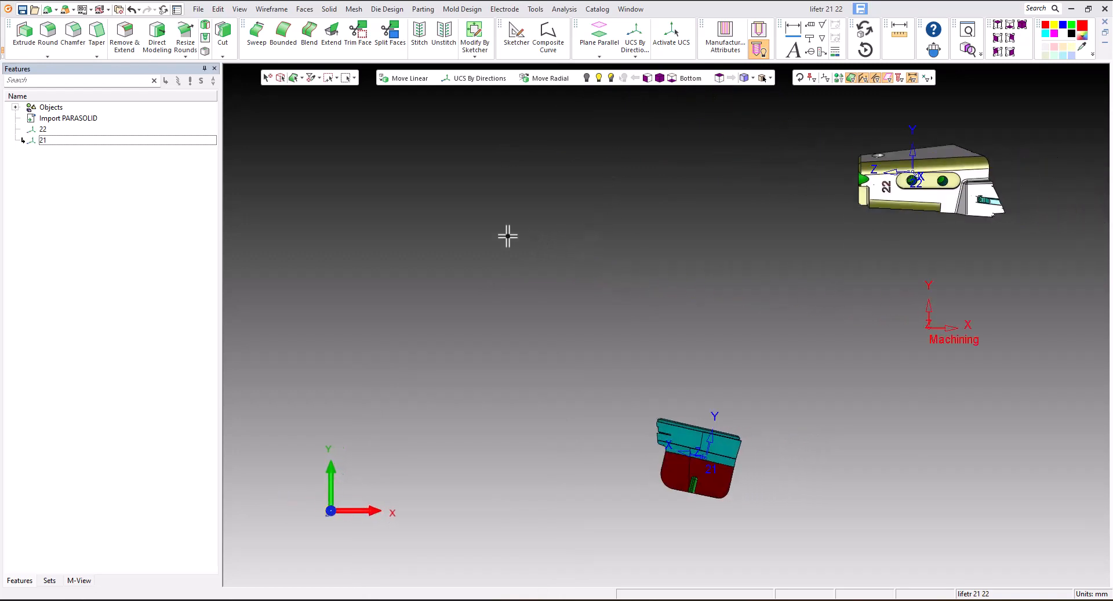
{"action": "scroll", "coordinate": [636, 331], "scroll_direction": "down", "scroll_amount": 1}
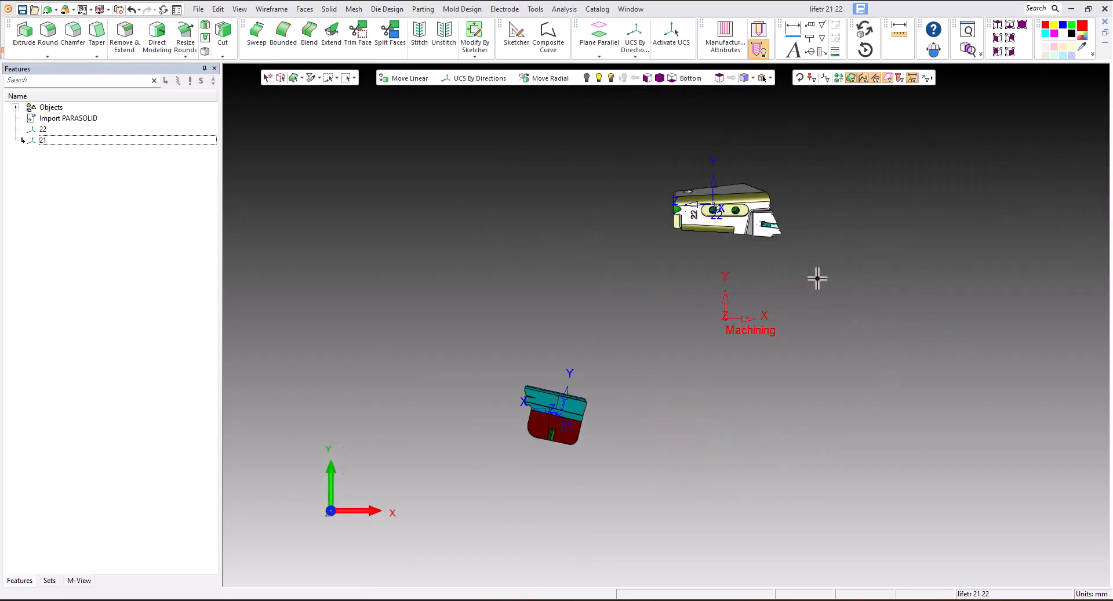
{"action": "scroll", "coordinate": [816, 278], "scroll_direction": "up", "scroll_amount": 2}
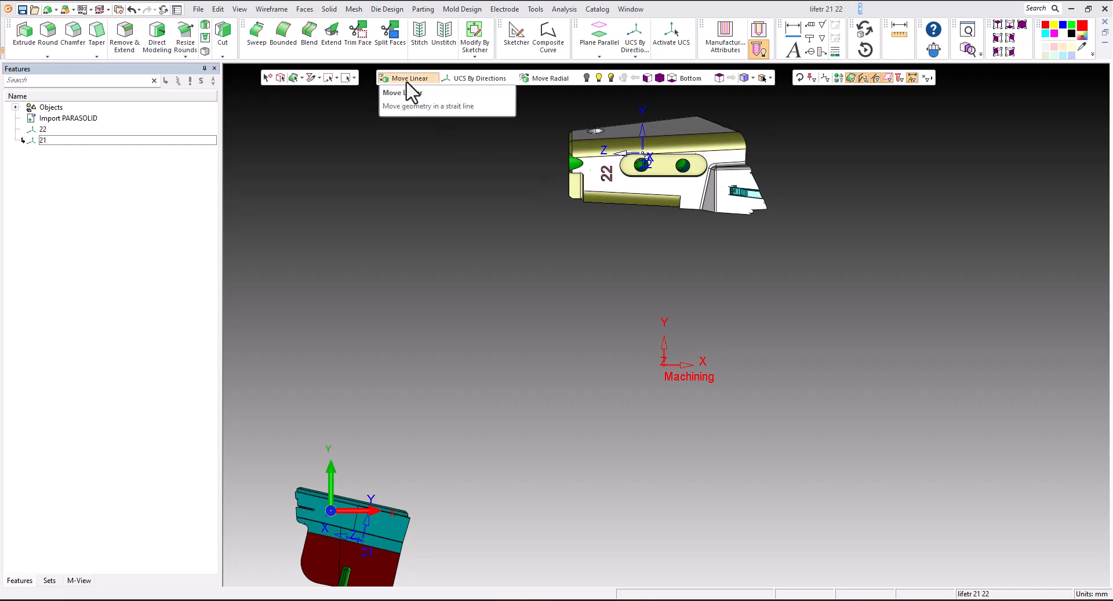
- Move part 22 with Move Linear using From UCS to UCSs, from UCS 22 as origin to the Machining UCS as destination
{"action": "left_click", "coordinate": [218, 9]}
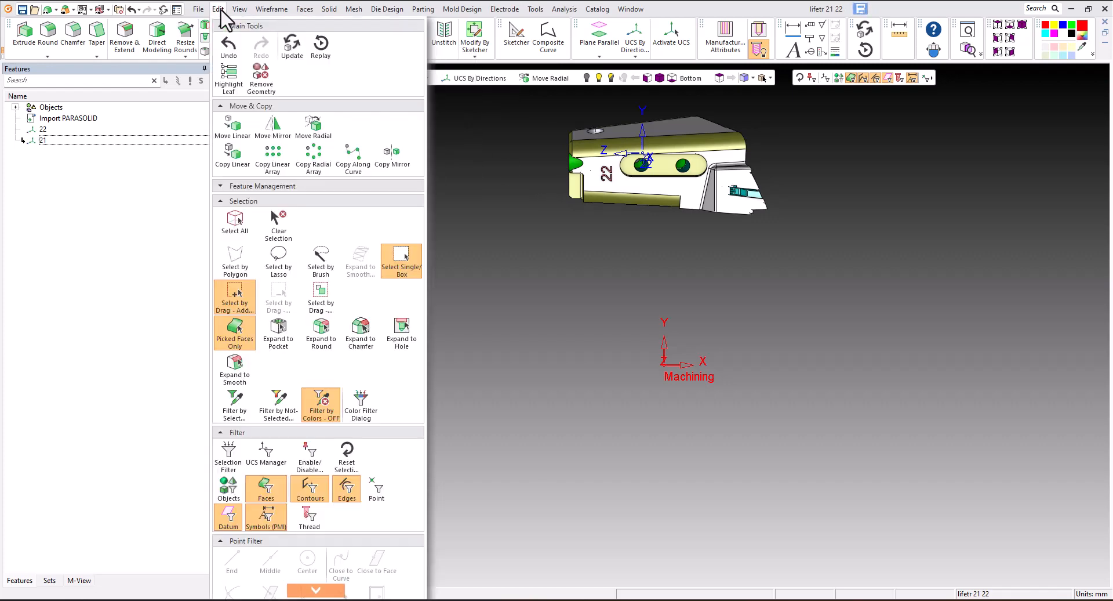
{"action": "left_click", "coordinate": [235, 132]}
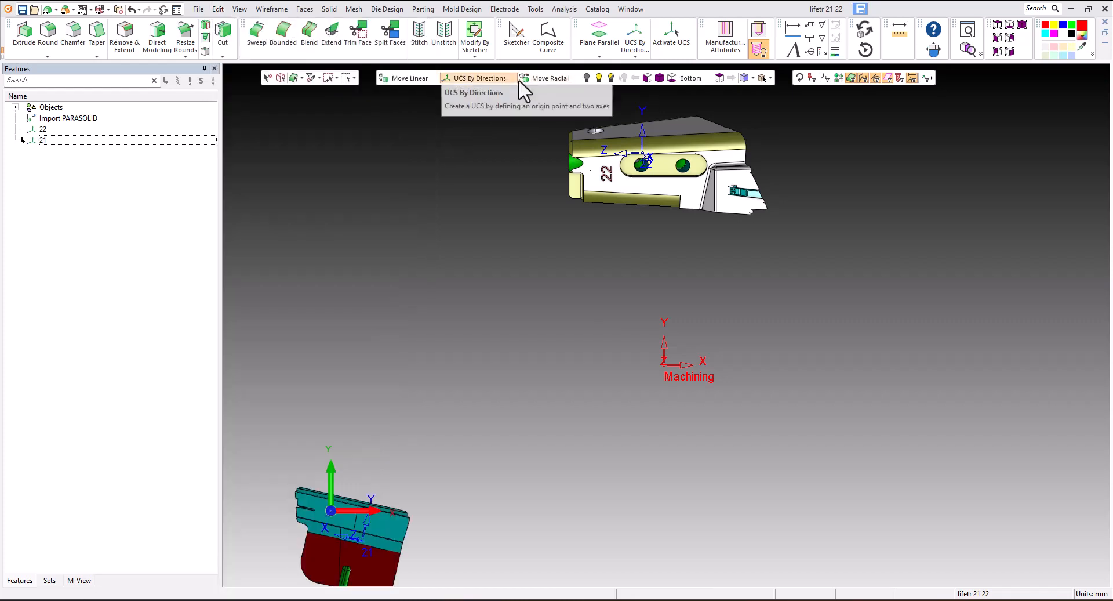
{"action": "left_click", "coordinate": [406, 79]}
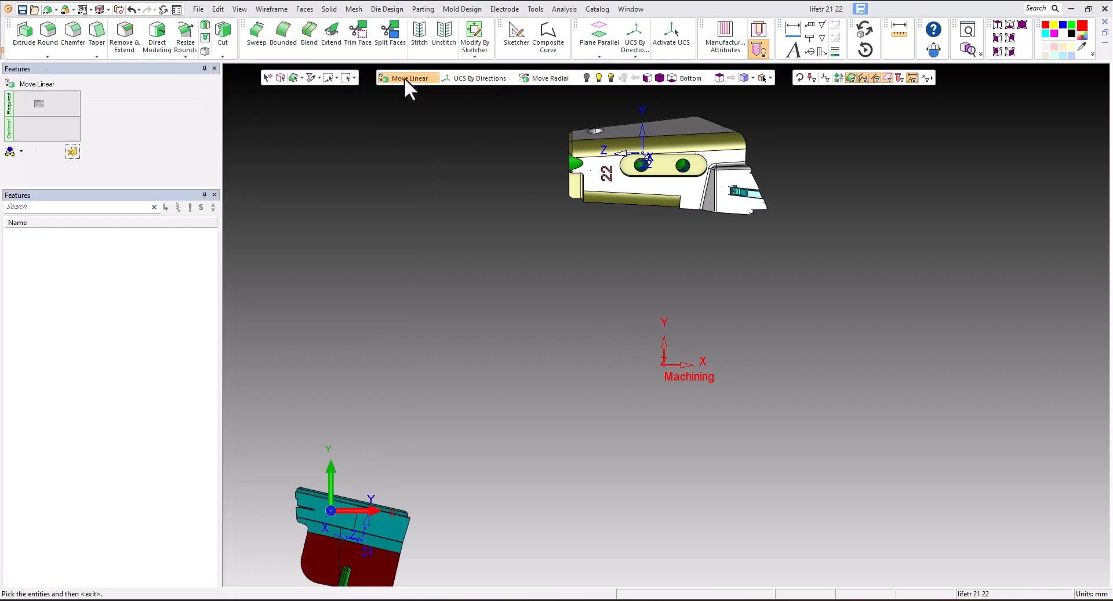
{"action": "left_click", "coordinate": [600, 175]}
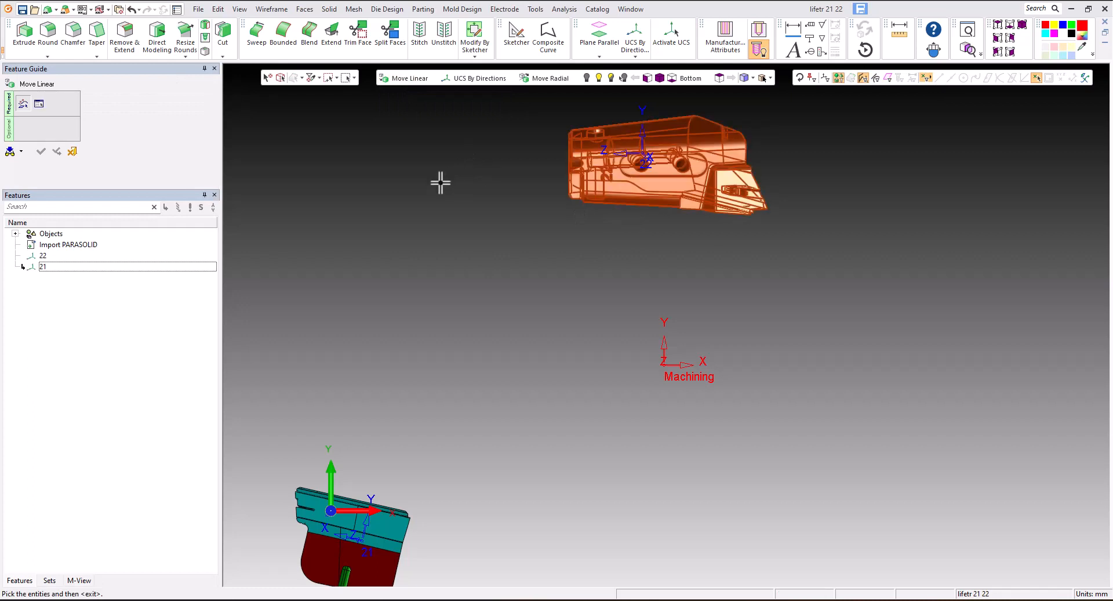
{"action": "middle_click", "coordinate": [441, 183]}
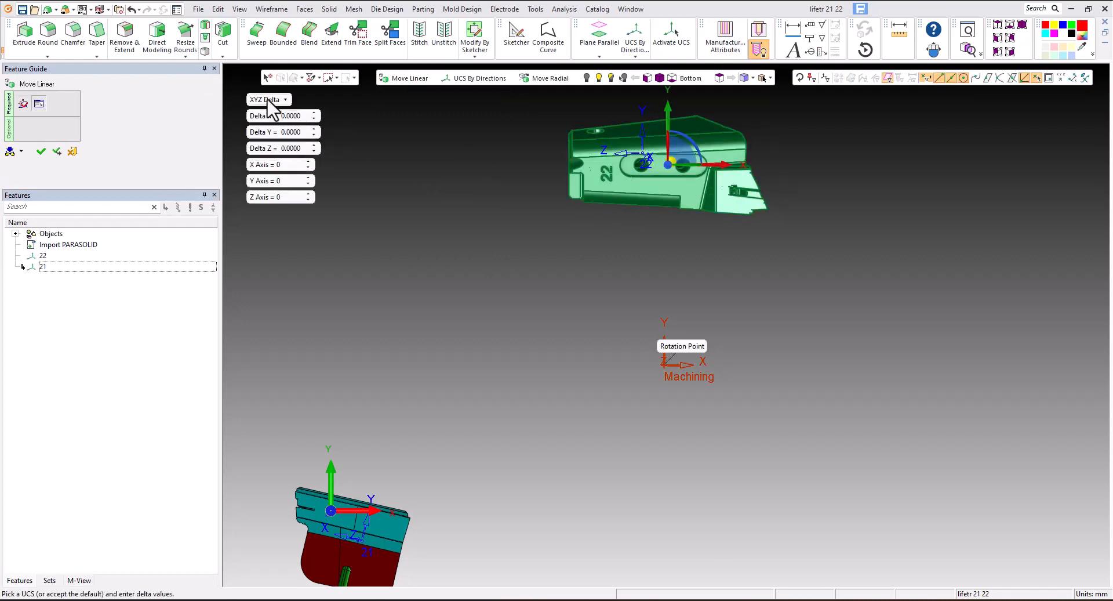
{"action": "left_click", "coordinate": [267, 100]}
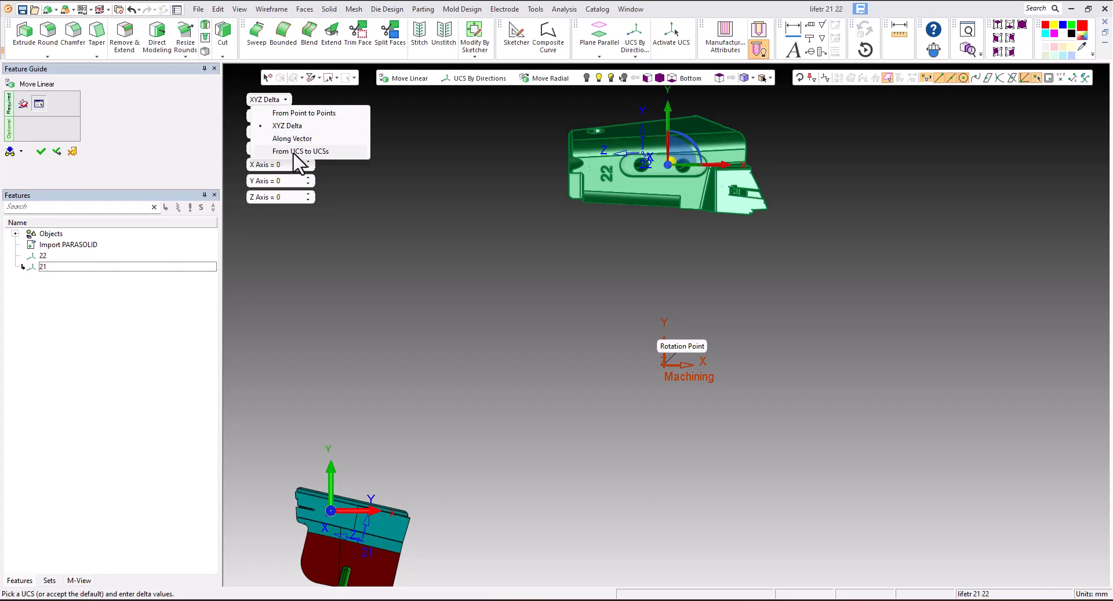
{"action": "left_click", "coordinate": [301, 152]}
{"action": "left_click", "coordinate": [645, 157]}
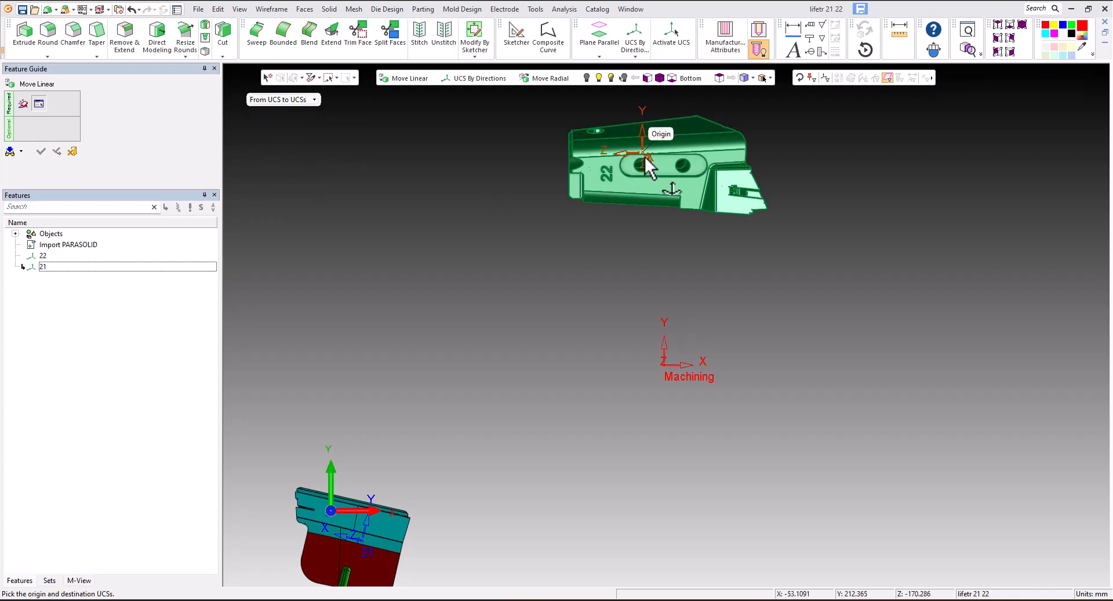
{"action": "left_click", "coordinate": [666, 365]}
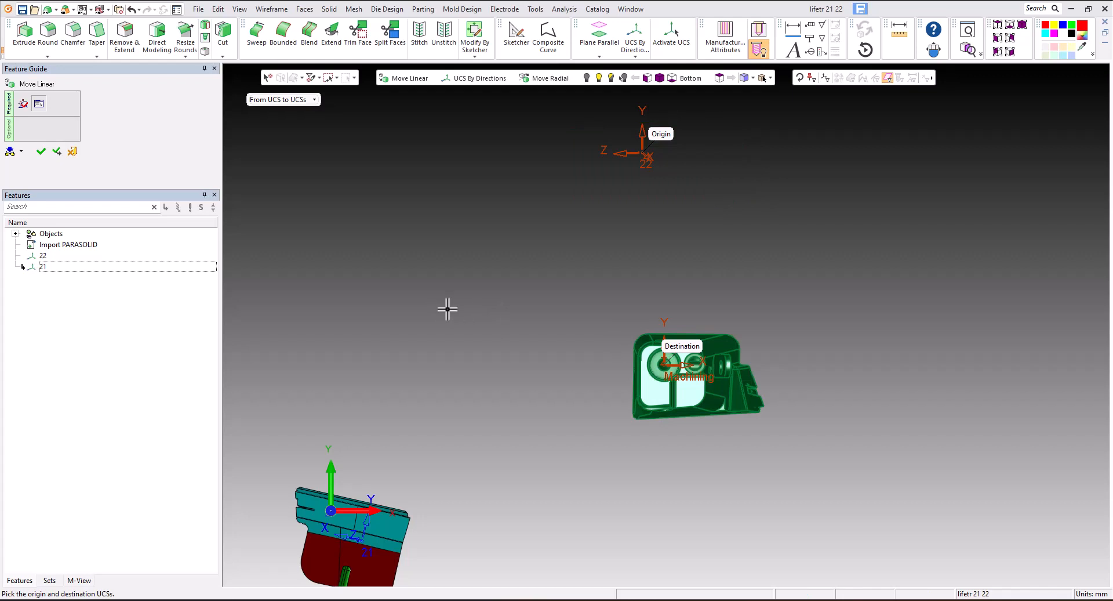
{"action": "left_click", "coordinate": [57, 152]}
- Move part 22 by an XYZ Delta of 100 mm along X from the Machining UCS and exit Move Linear
{"action": "left_click", "coordinate": [649, 364]}
{"action": "middle_click", "coordinate": [464, 263]}
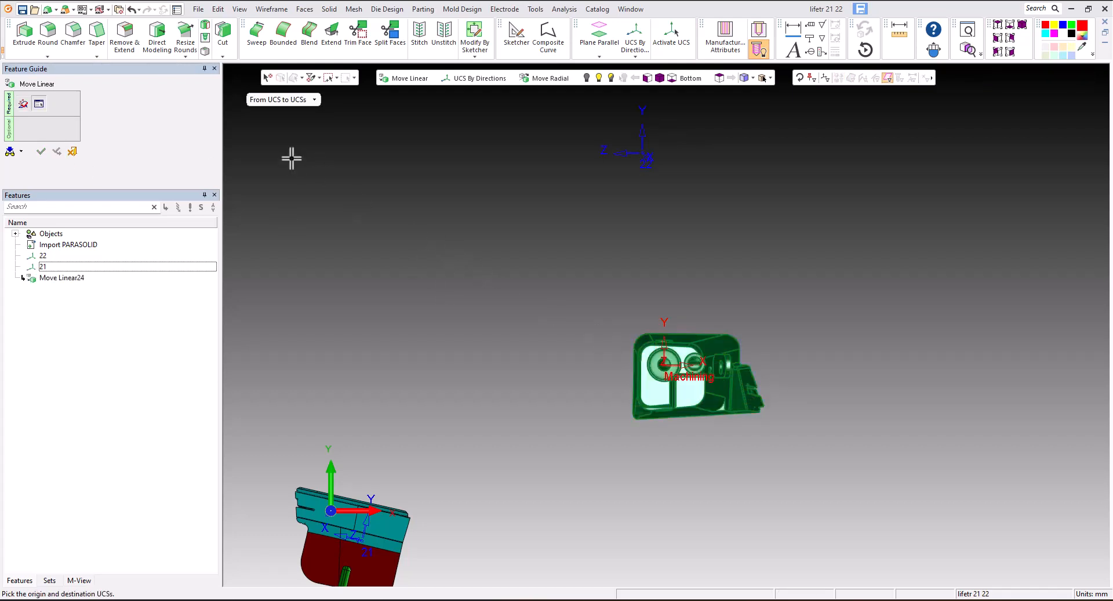
{"action": "left_click", "coordinate": [298, 110]}
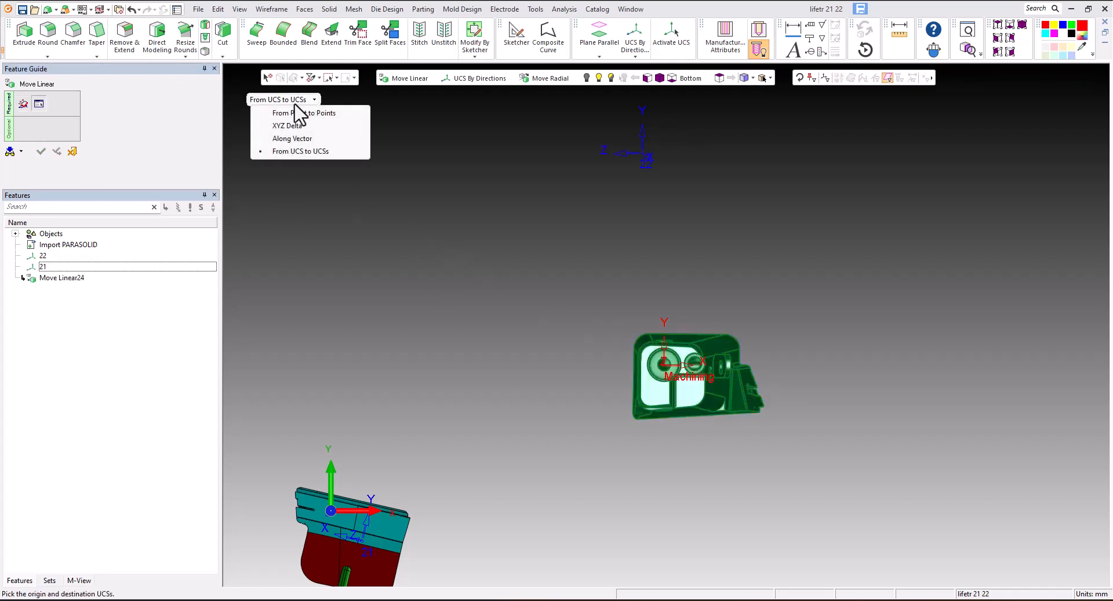
{"action": "left_click", "coordinate": [290, 125]}
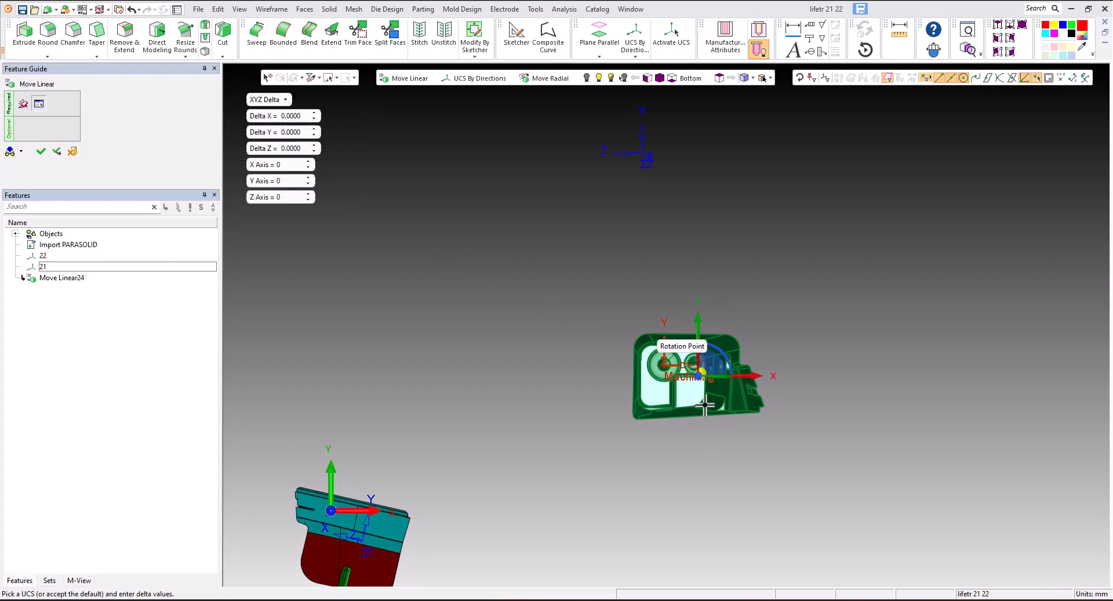
{"action": "left_click_drag", "start_coordinate": [756, 375], "coordinate": [926, 400]}
{"action": "left_click", "coordinate": [292, 117]}
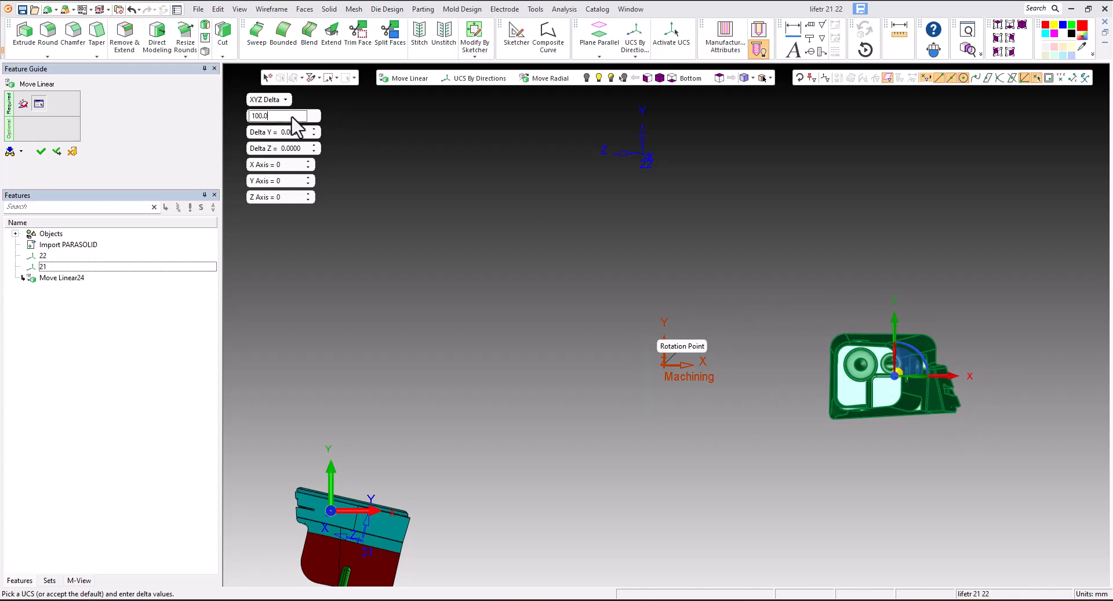
{"action": "key", "text": "Return"}
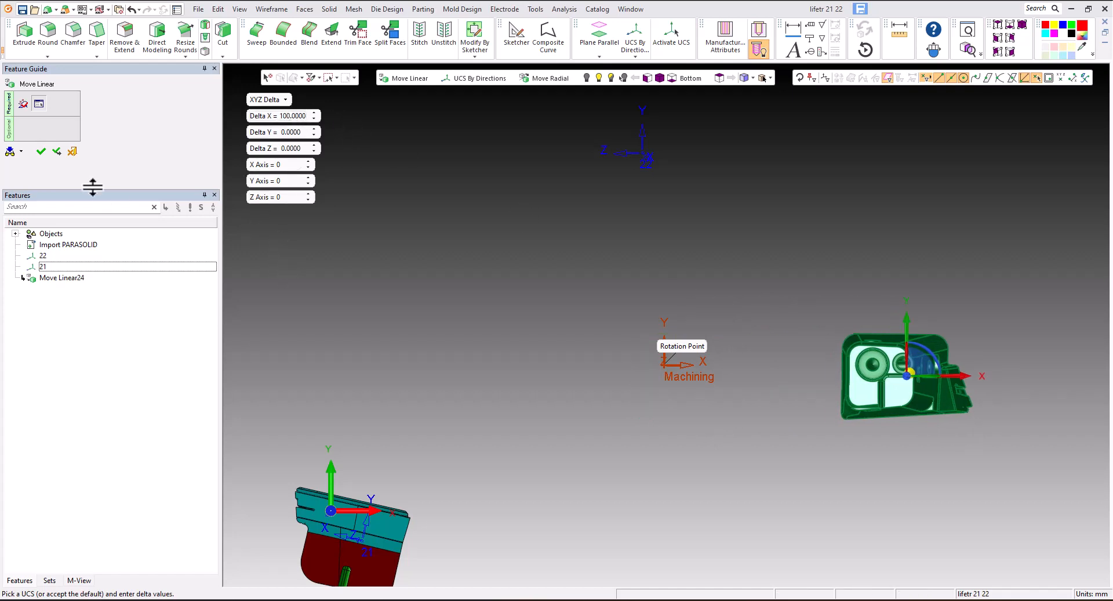
{"action": "left_click", "coordinate": [58, 152]}
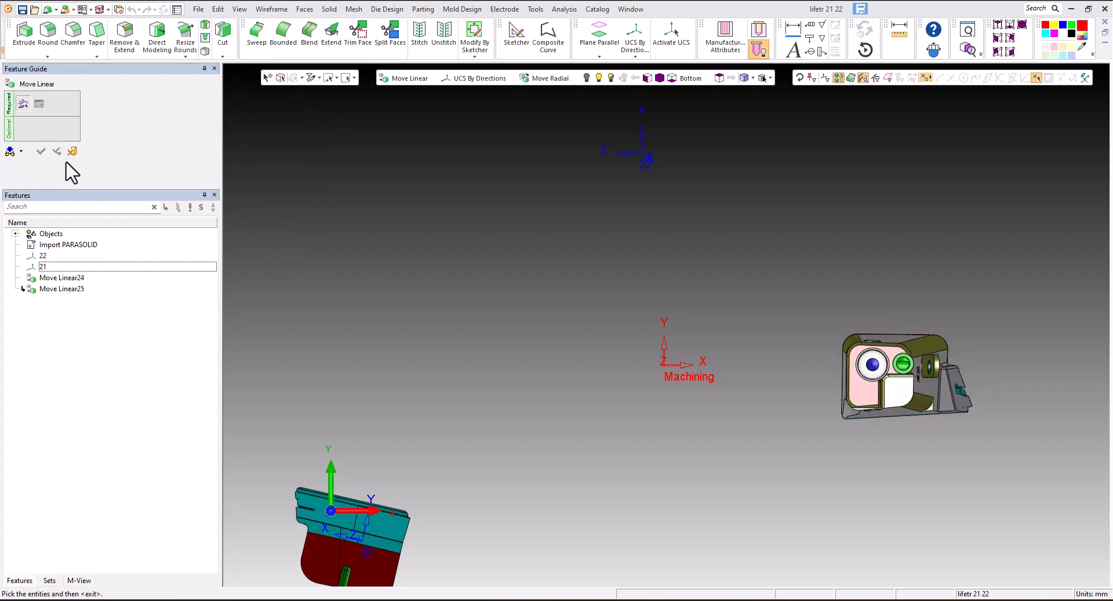
{"action": "scroll", "coordinate": [546, 278], "scroll_direction": "down", "scroll_amount": 2}
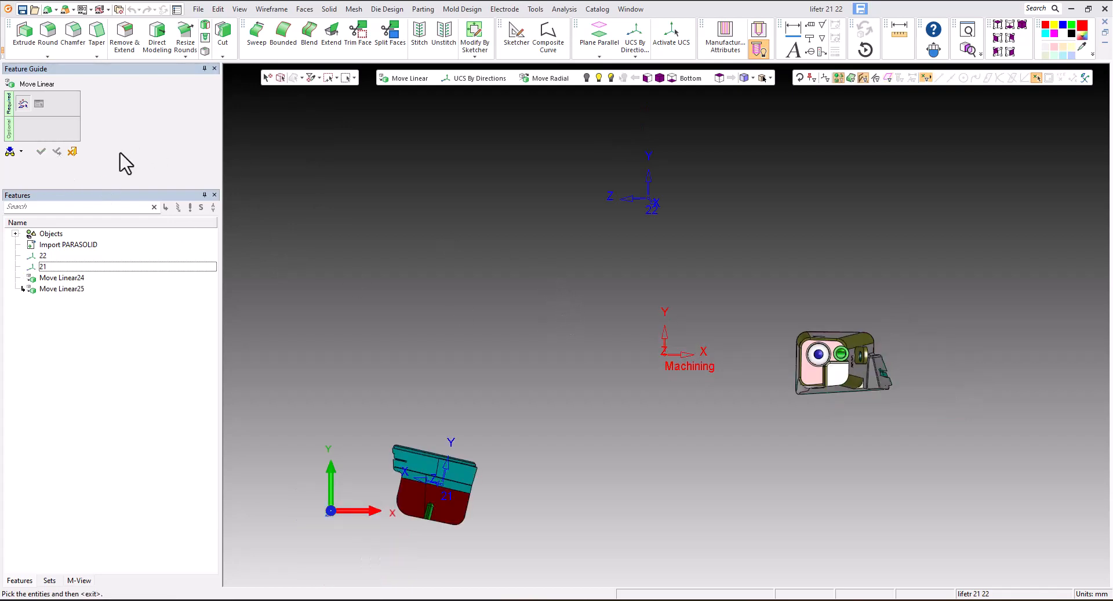
{"action": "left_click", "coordinate": [72, 151]}
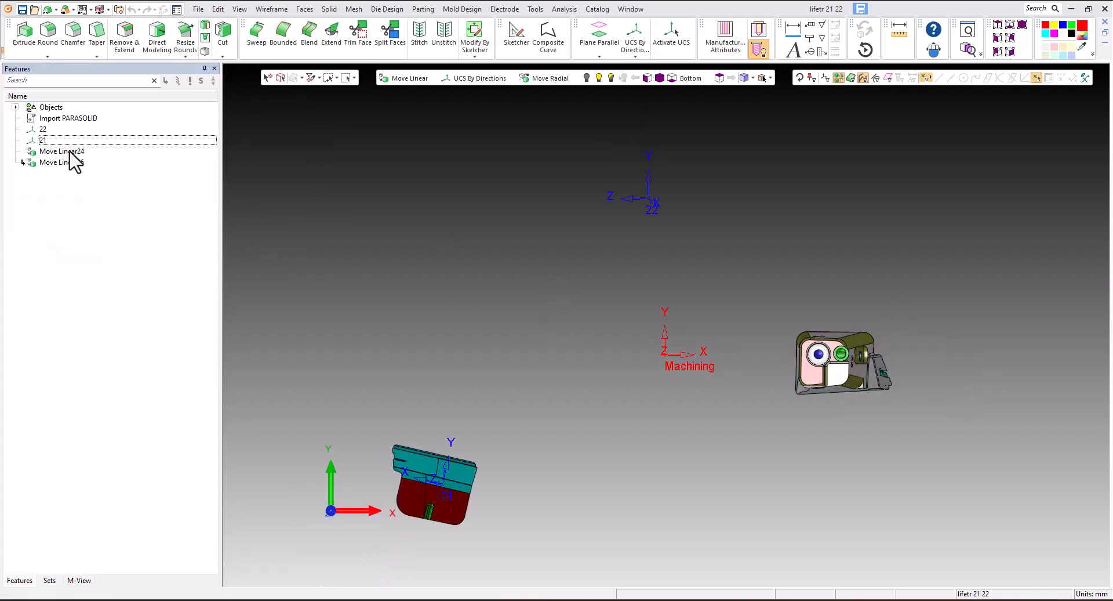
- Move part 21 with Move Linear using From UCS to UCSs, from UCS 21 as origin to the Machining UCS as destination
{"action": "left_click", "coordinate": [401, 87]}
{"action": "left_click", "coordinate": [427, 457]}
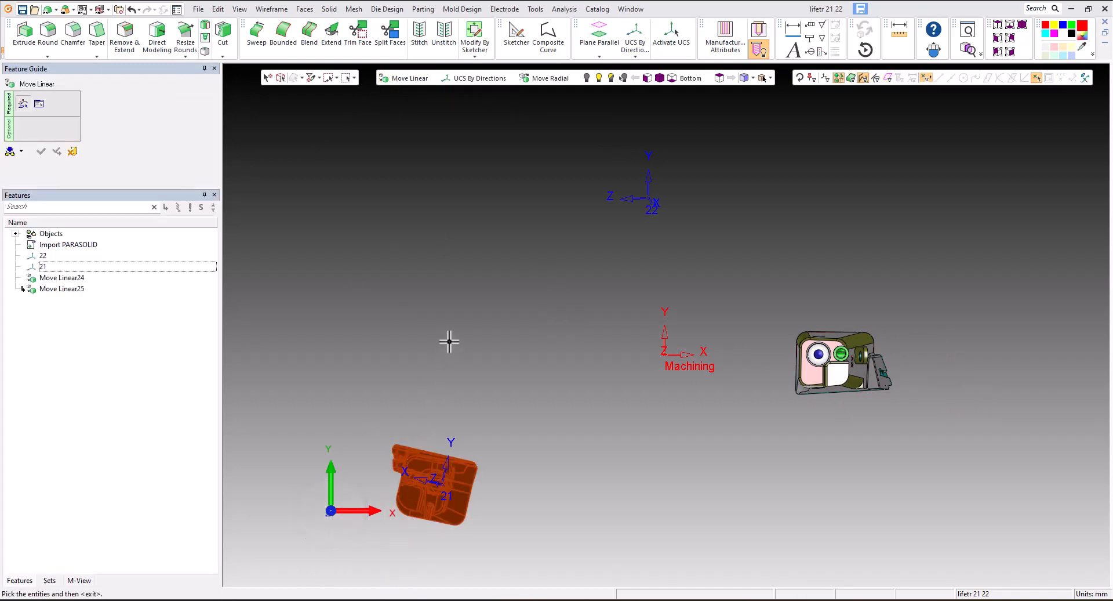
{"action": "left_click", "coordinate": [266, 100]}
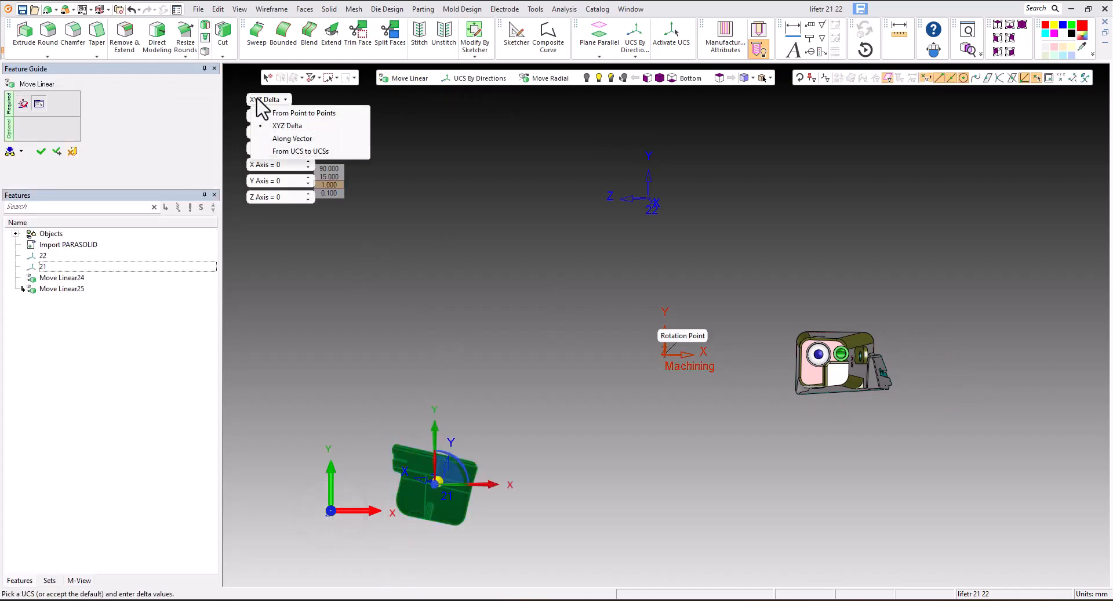
{"action": "left_click", "coordinate": [284, 152]}
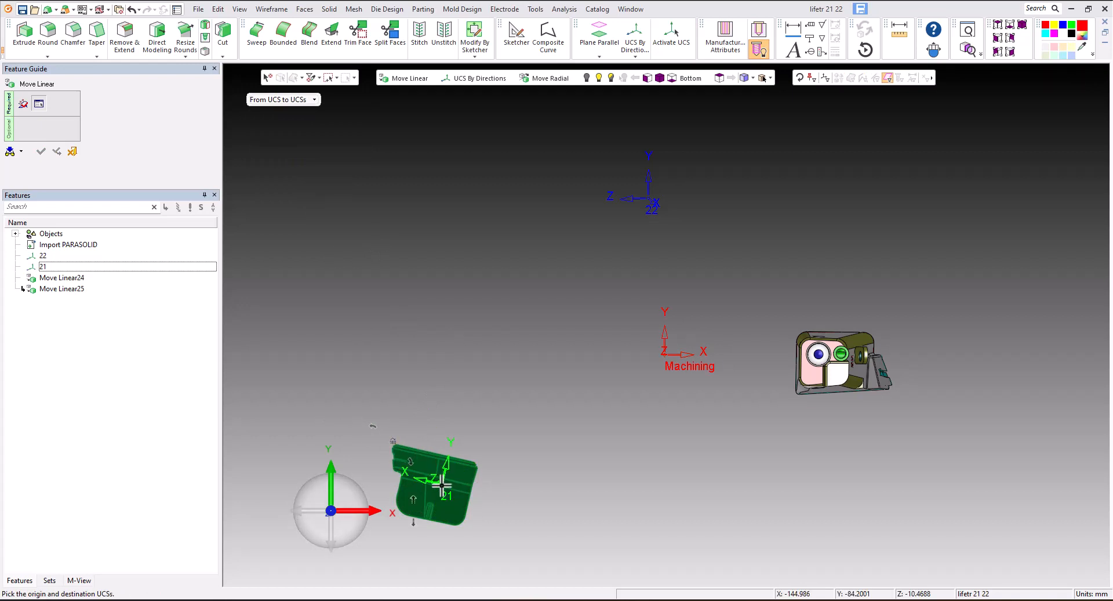
{"action": "left_click", "coordinate": [448, 485]}
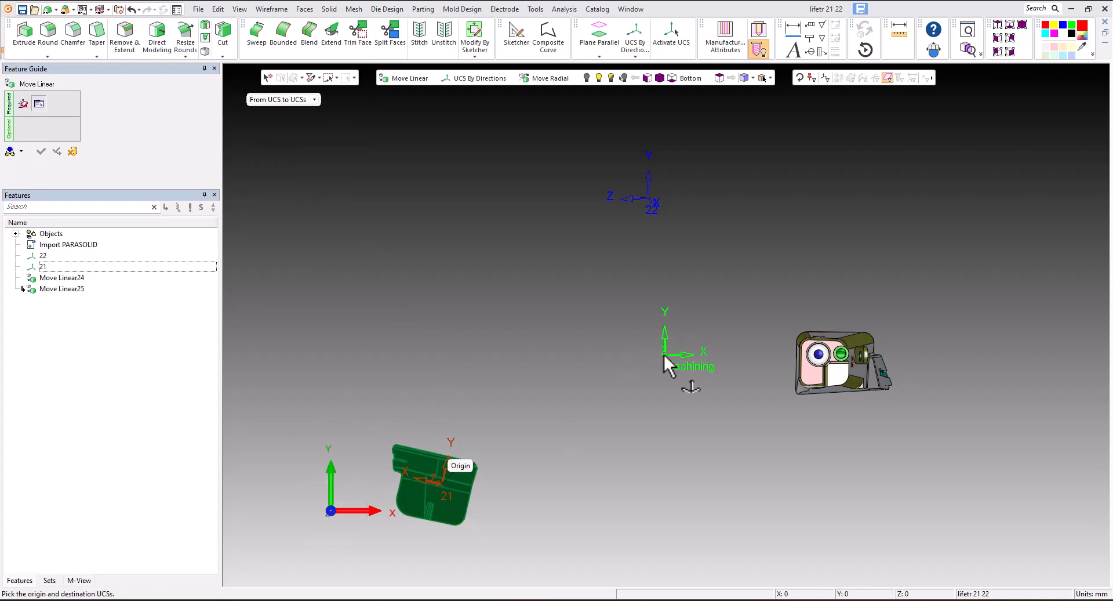
{"action": "left_click", "coordinate": [665, 356]}
{"action": "scroll", "coordinate": [738, 409], "scroll_direction": "up", "scroll_amount": 2}
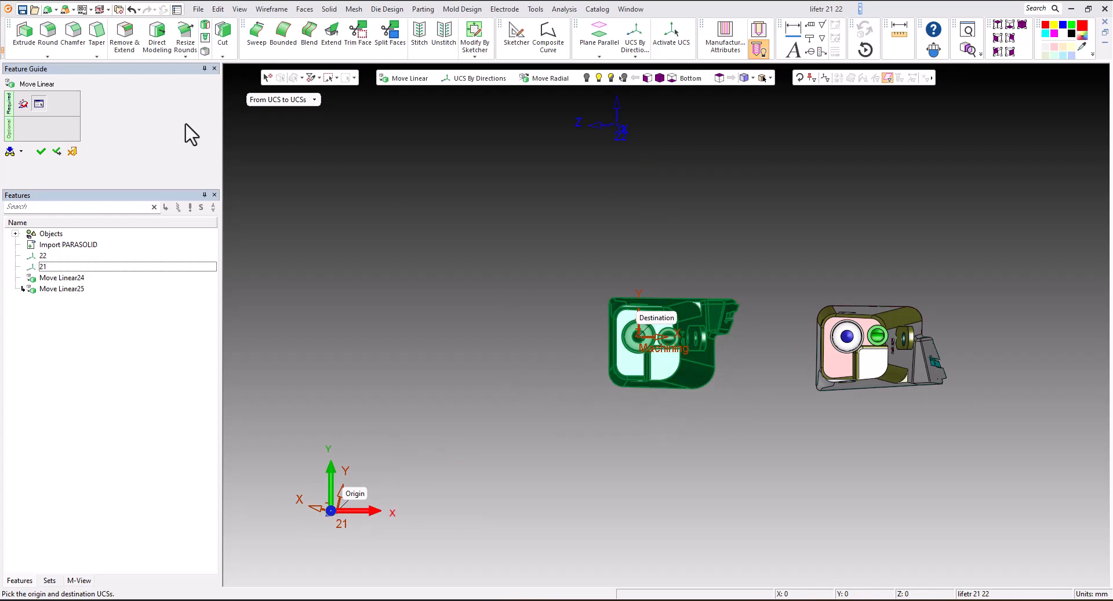
{"action": "left_click", "coordinate": [56, 152]}
- Move part 21 by an XYZ Delta of -100 mm along X from the Machining UCS and finish the command
{"action": "left_click", "coordinate": [626, 373]}
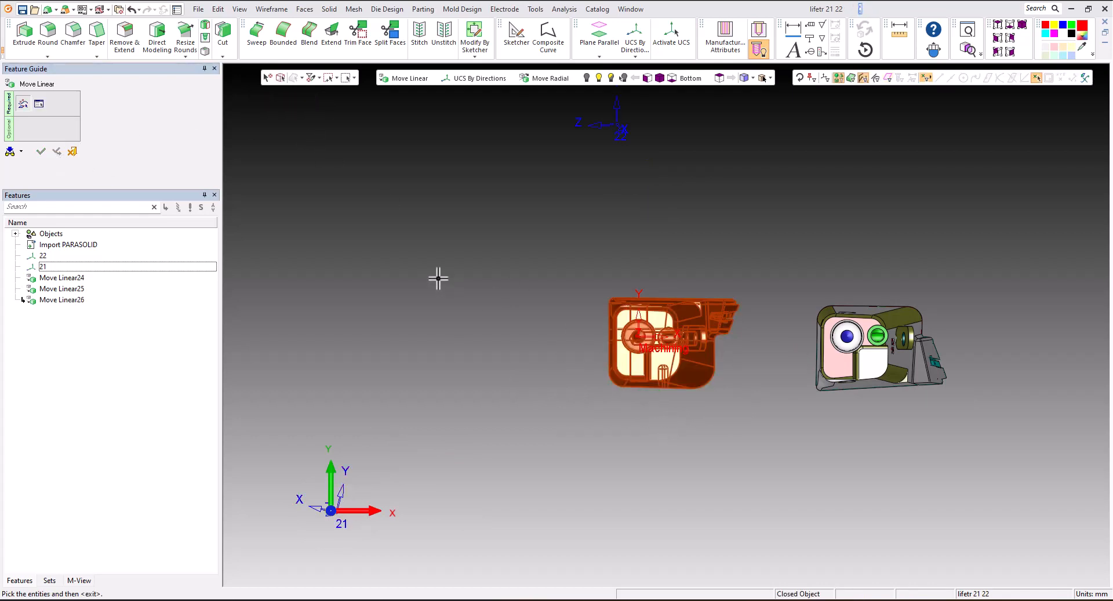
{"action": "middle_click", "coordinate": [437, 276]}
{"action": "left_click", "coordinate": [281, 99]}
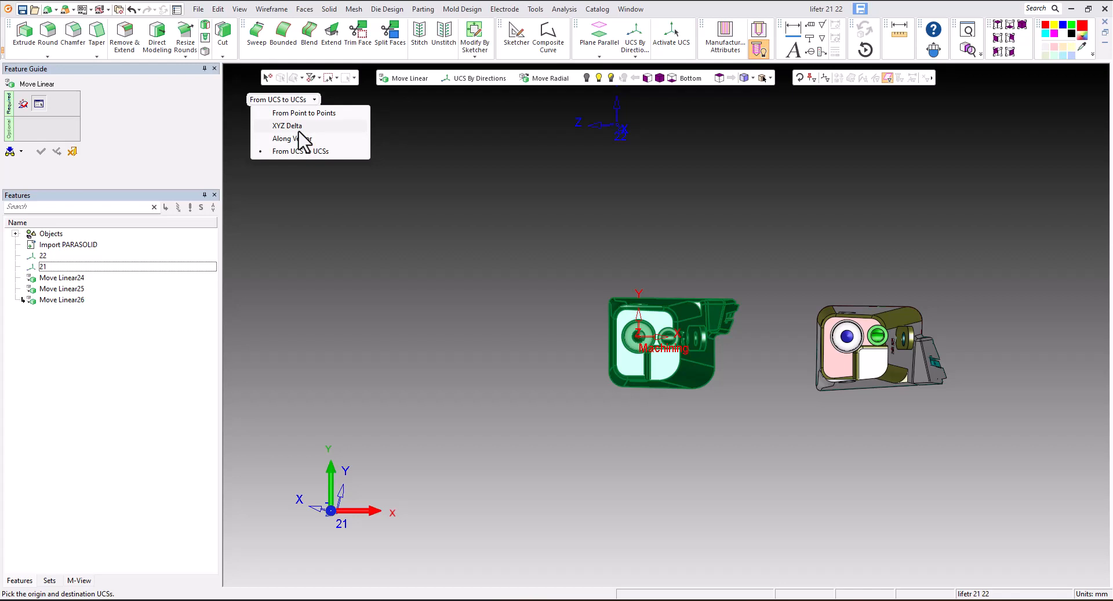
{"action": "left_click", "coordinate": [298, 113]}
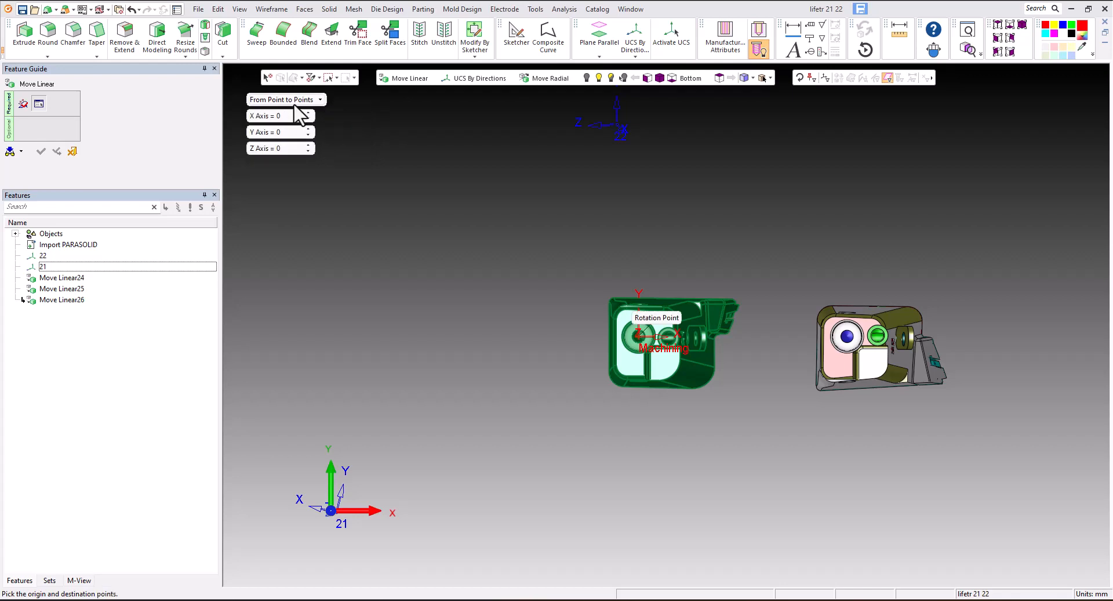
{"action": "left_click", "coordinate": [294, 101]}
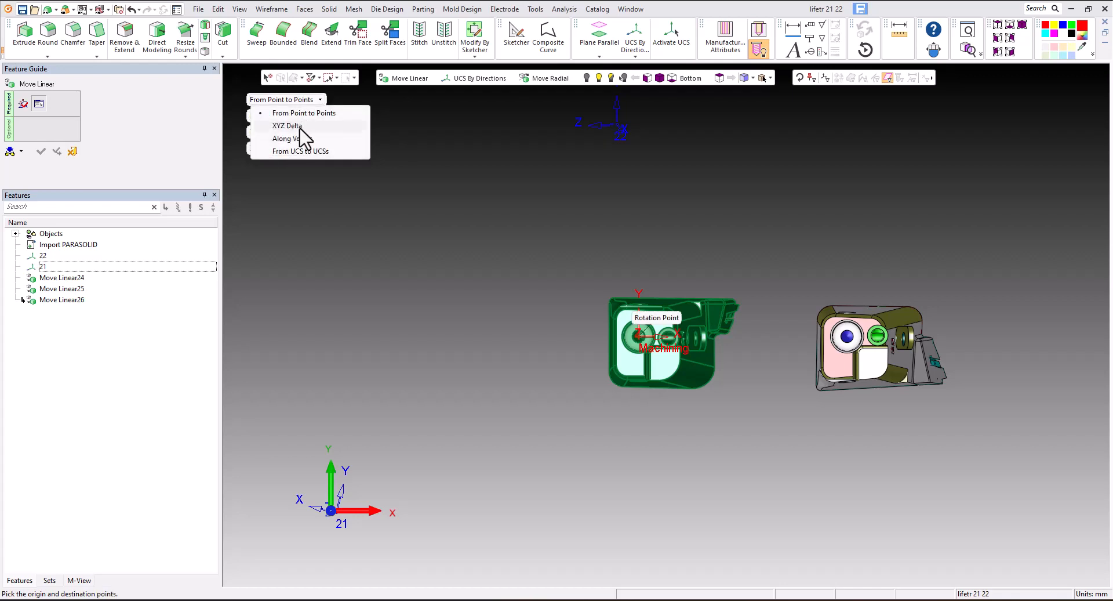
{"action": "left_click", "coordinate": [296, 126]}
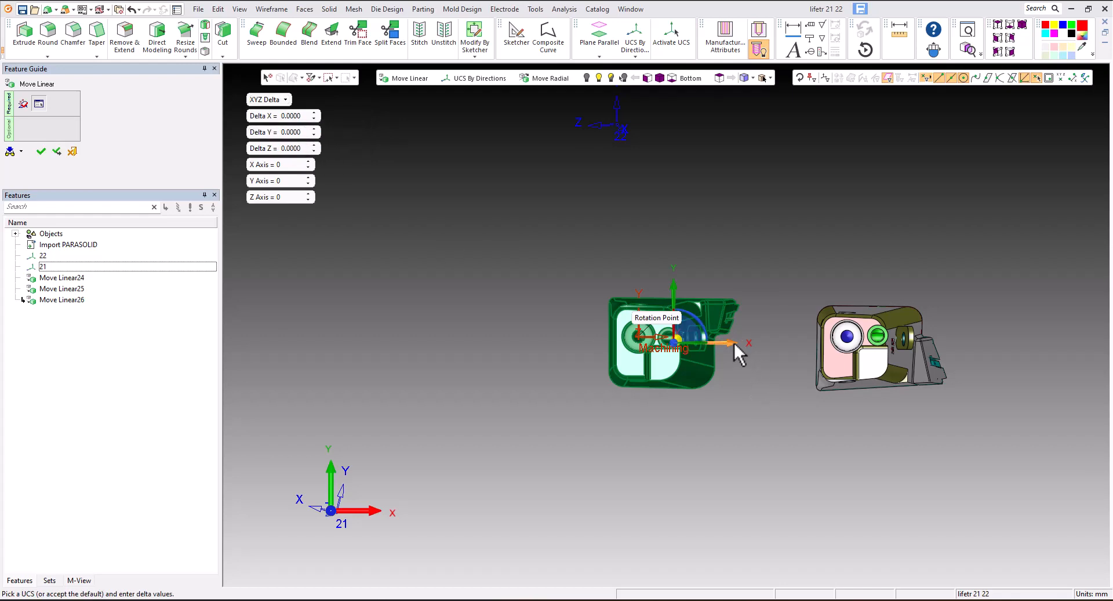
{"action": "left_click_drag", "start_coordinate": [734, 343], "coordinate": [554, 341]}
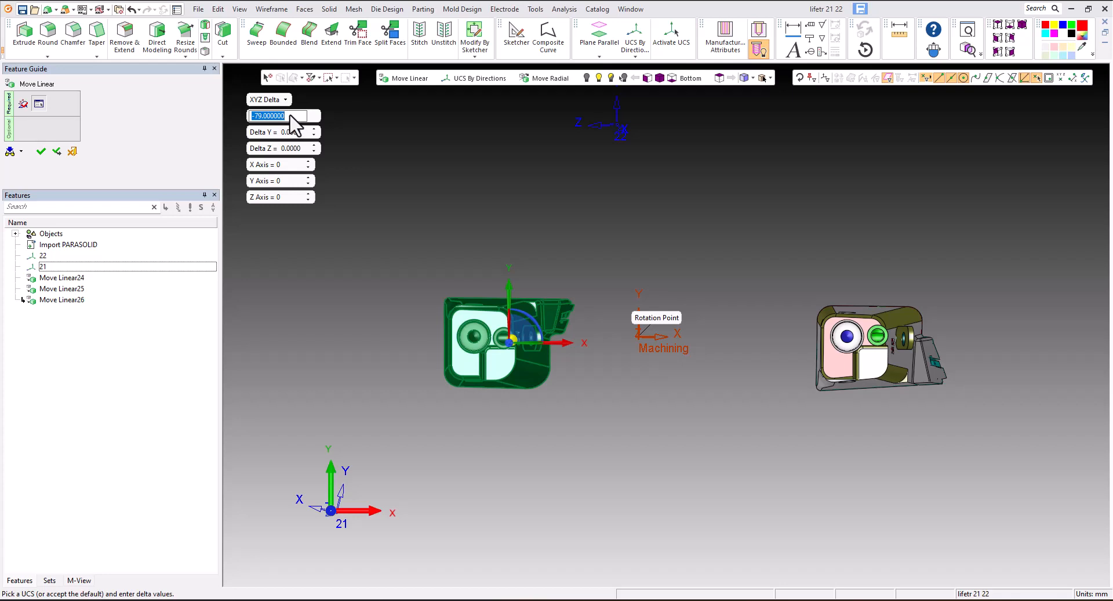
{"action": "type", "text": "-100.0"}
{"action": "key", "text": "Return"}
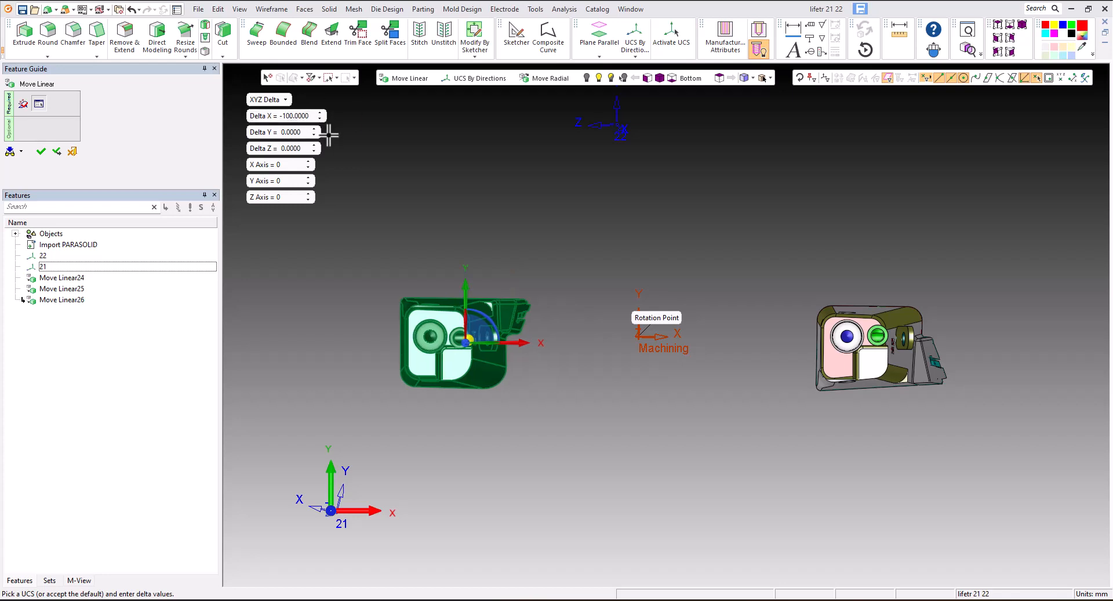
{"action": "left_click", "coordinate": [41, 152]}
- Inspect both repositioned parts, run a Direction Analysis on all entities to examine draft and undercuts, and close it with the view squared up
{"action": "middle_click_drag", "start_coordinate": [678, 341], "coordinate": [692, 287]}
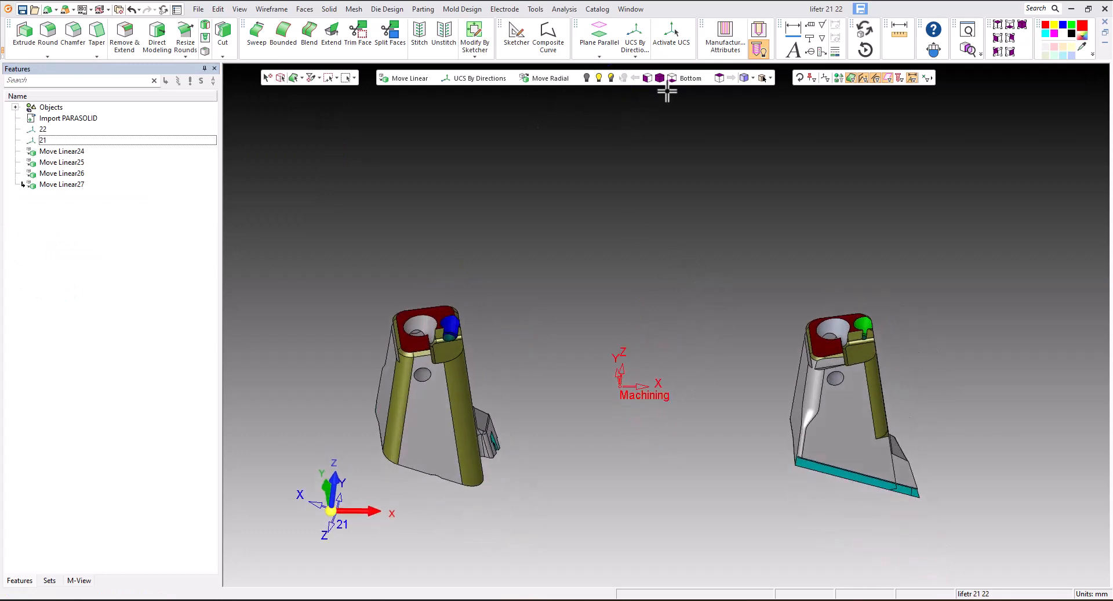
{"action": "left_click", "coordinate": [718, 79]}
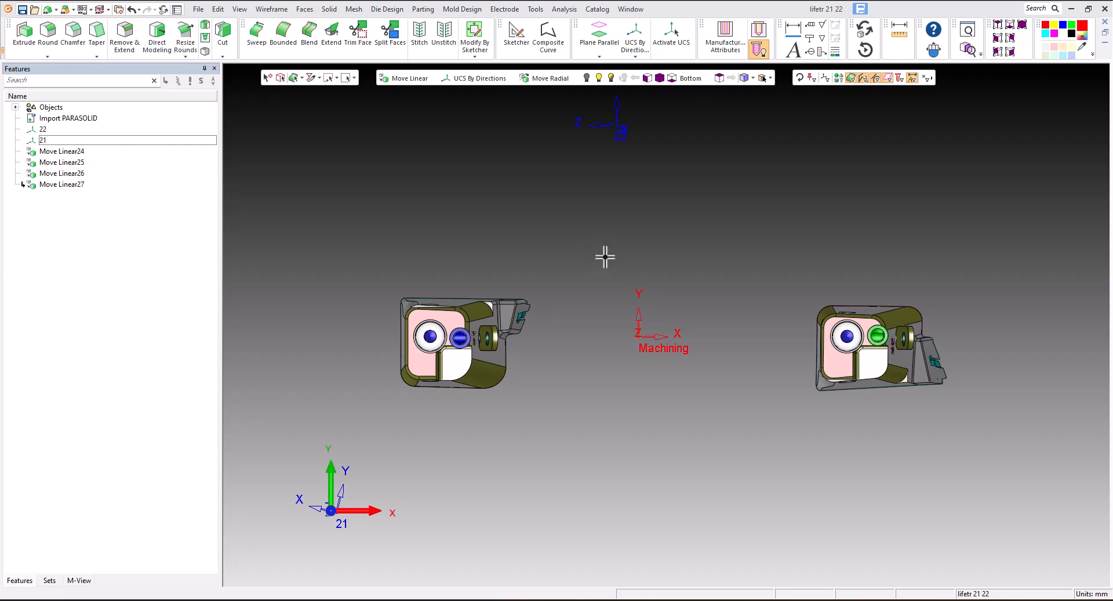
{"action": "middle_click_drag", "start_coordinate": [604, 256], "coordinate": [461, 357]}
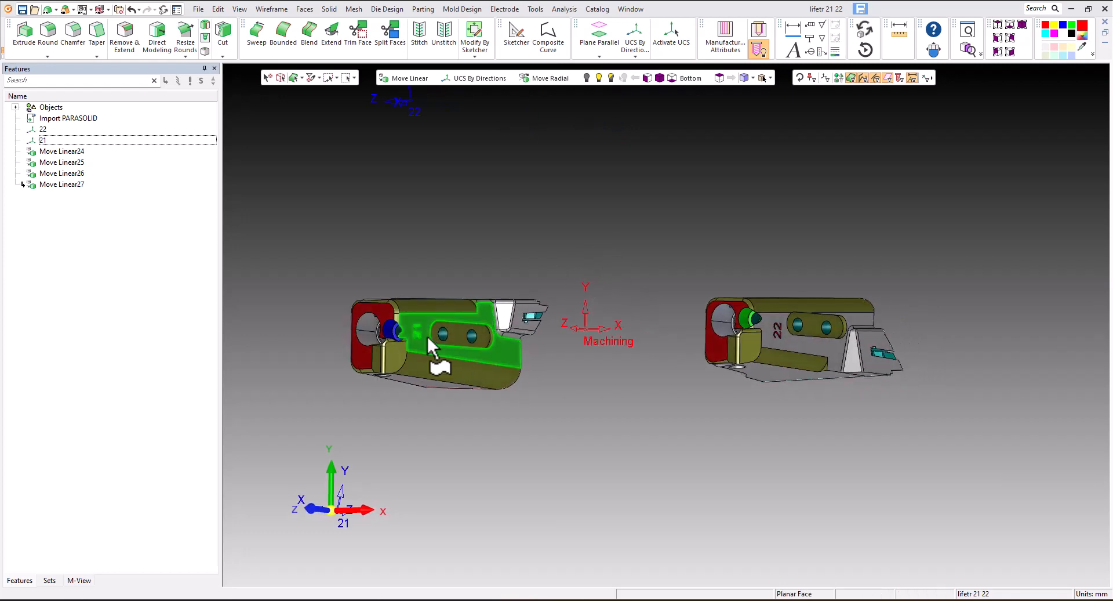
{"action": "middle_click_drag", "start_coordinate": [795, 347], "coordinate": [704, 316]}
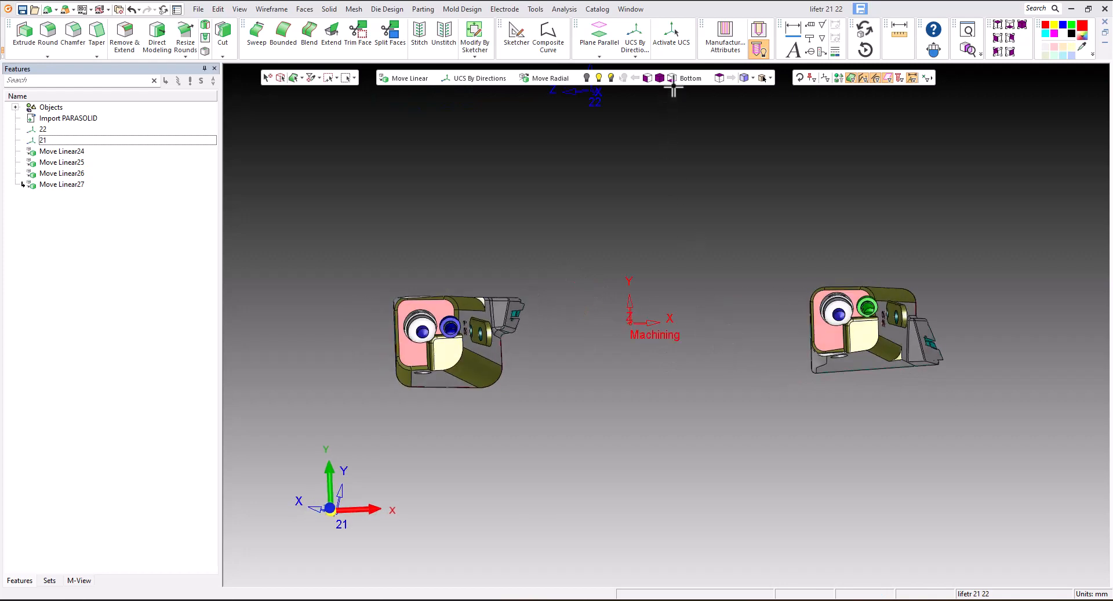
{"action": "left_click", "coordinate": [720, 79]}
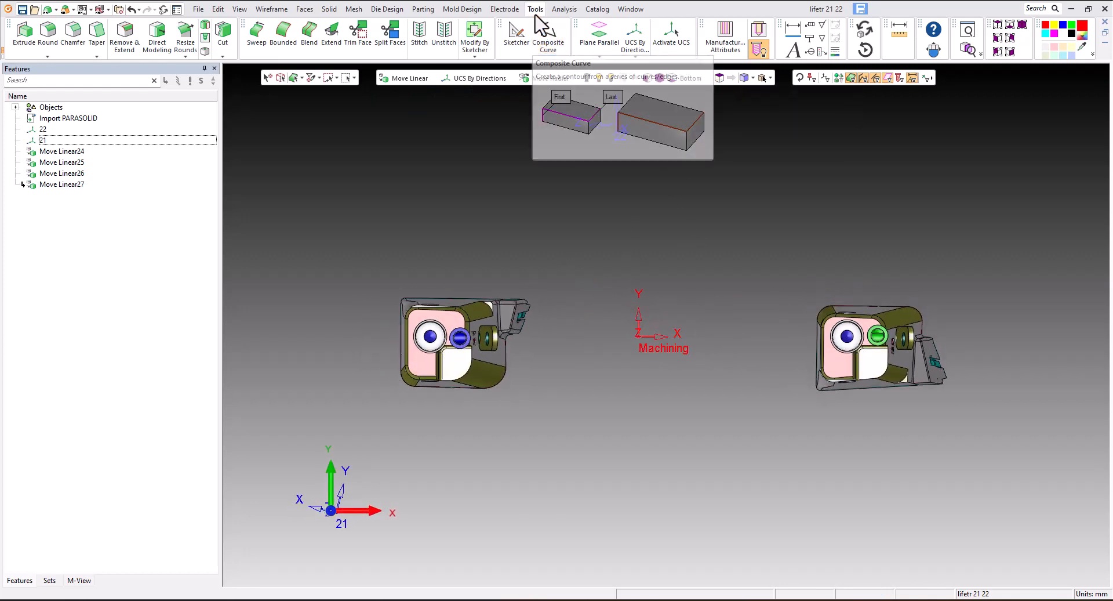
{"action": "left_click", "coordinate": [564, 9]}
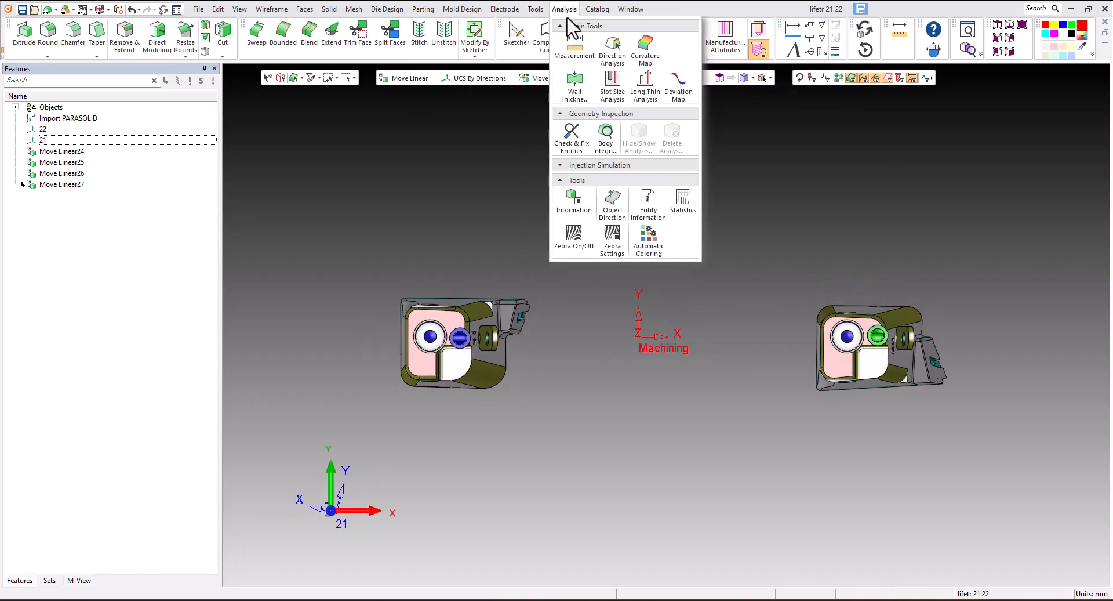
{"action": "left_click", "coordinate": [609, 44]}
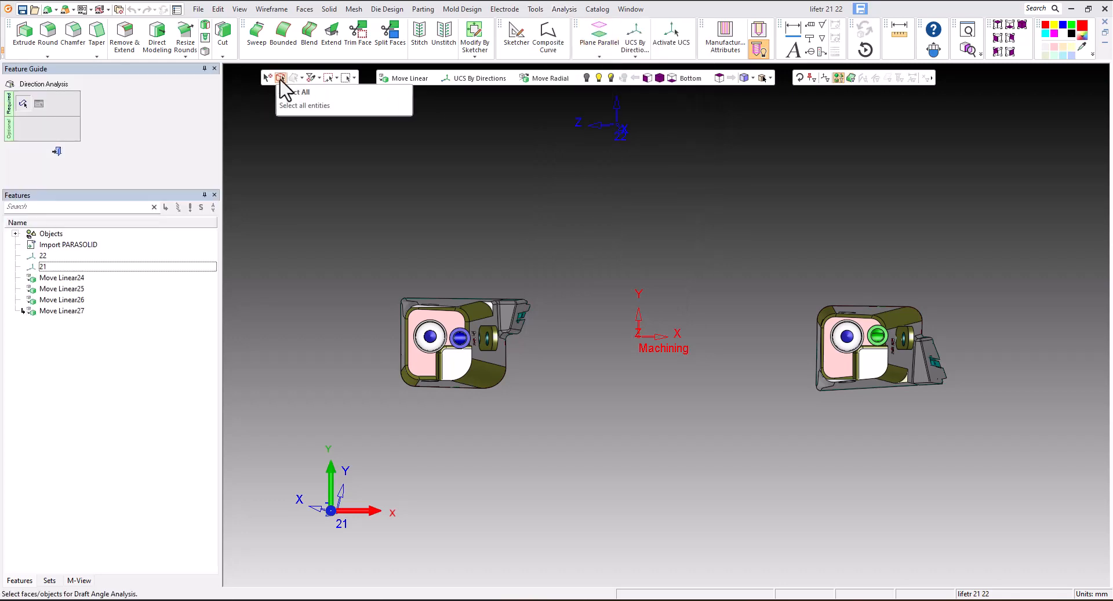
{"action": "left_click", "coordinate": [280, 78]}
{"action": "middle_click_drag", "start_coordinate": [480, 253], "coordinate": [479, 208]}
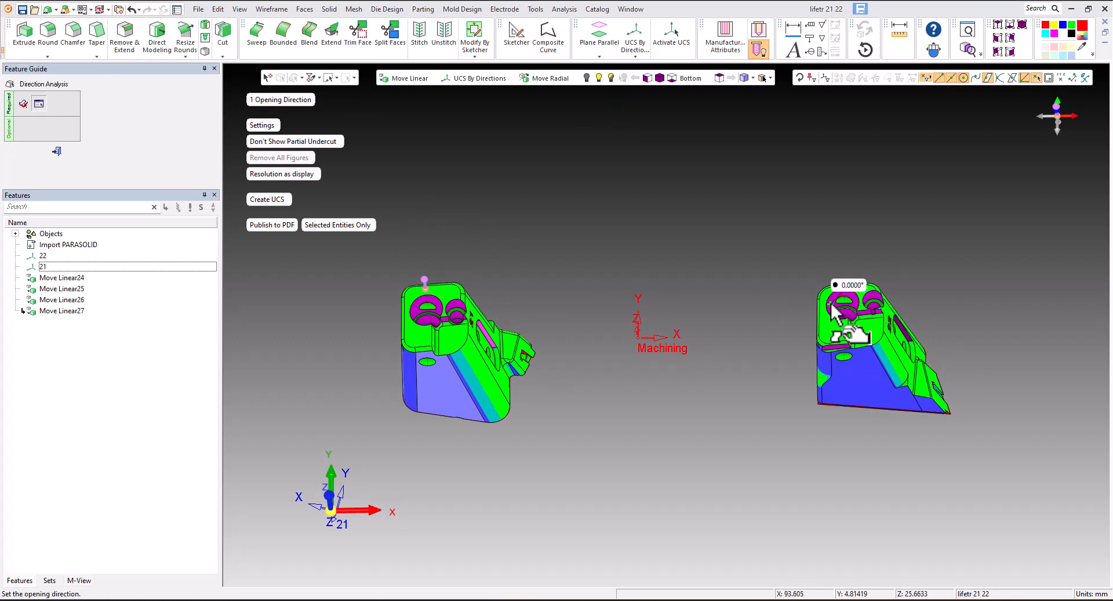
{"action": "left_click", "coordinate": [56, 151]}
{"action": "left_click", "coordinate": [719, 78]}
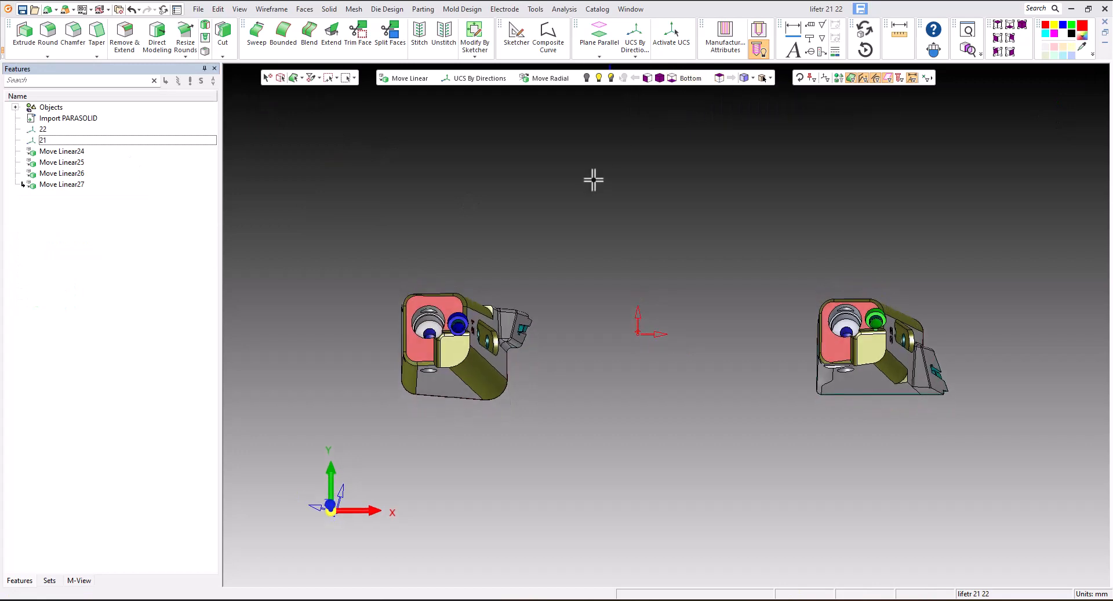